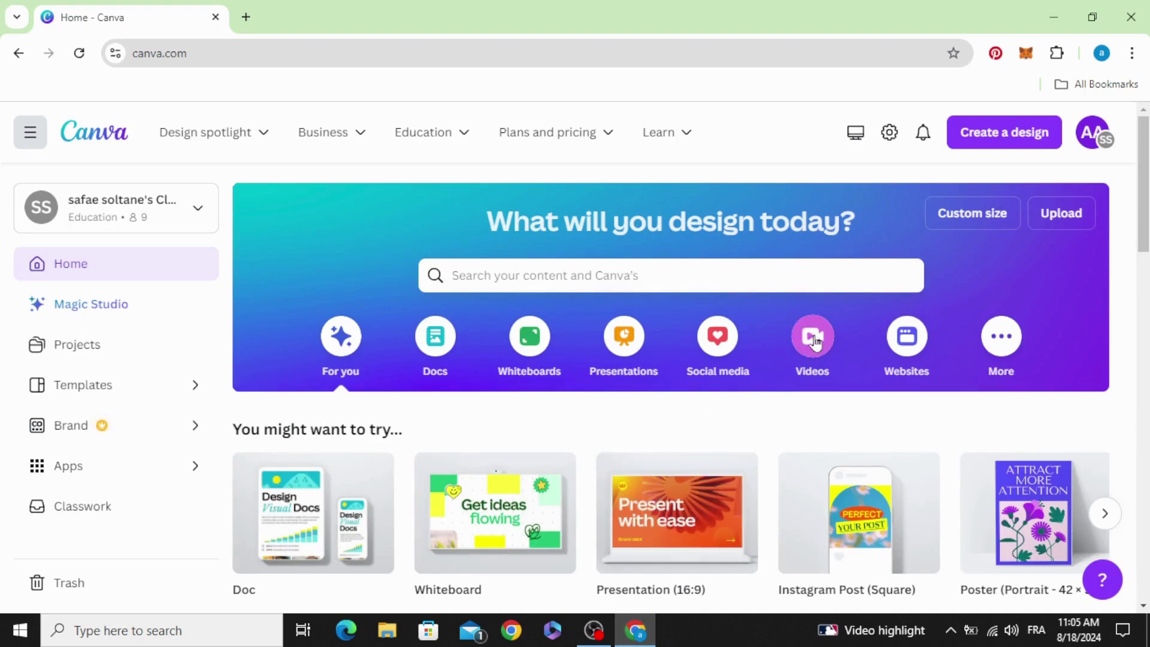
Step: Create a blank video design and add the recently used chocolate ice cream bowl, shrunk and centred near the page's upper edge
left_click(814, 340)
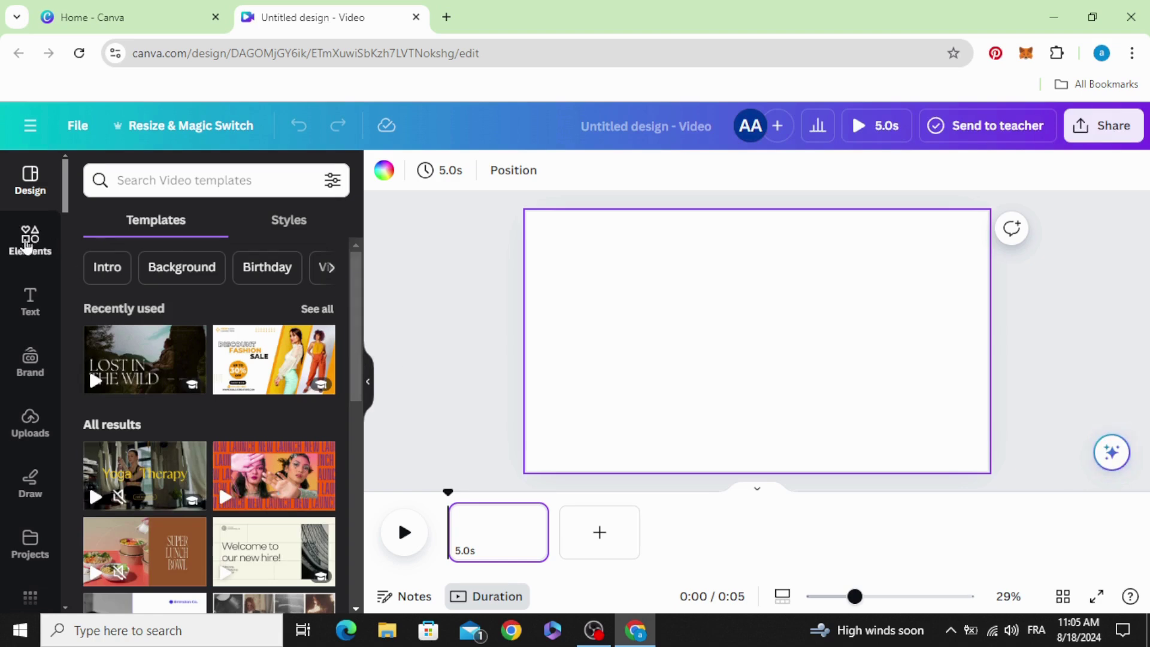
left_click(27, 245)
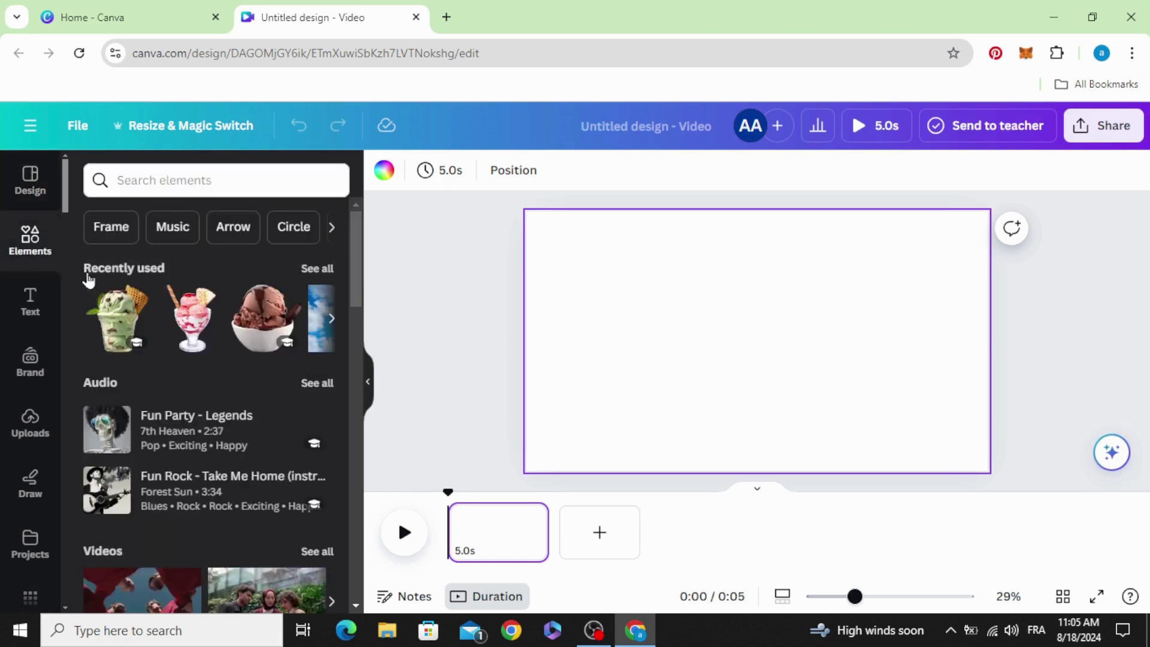
left_click(262, 318)
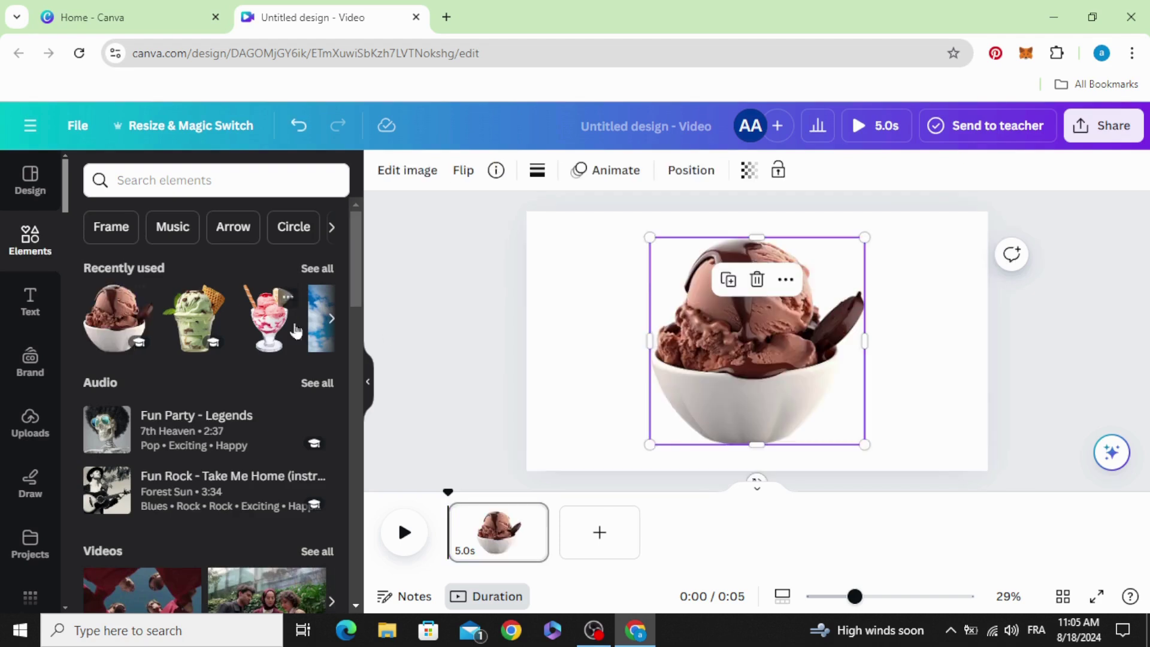
left_click_drag(669, 422, 738, 277)
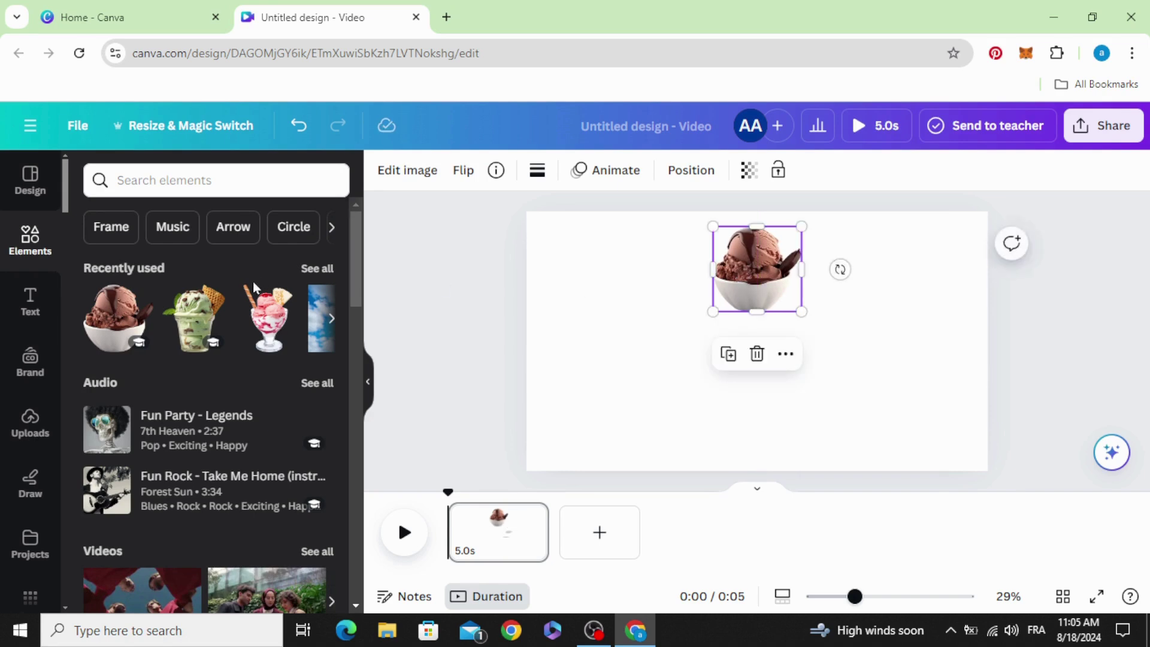
Step: Add the green pistachio ice cream cup, shrink it, and tilt it upside down in the lower-right part of the page
left_click(190, 326)
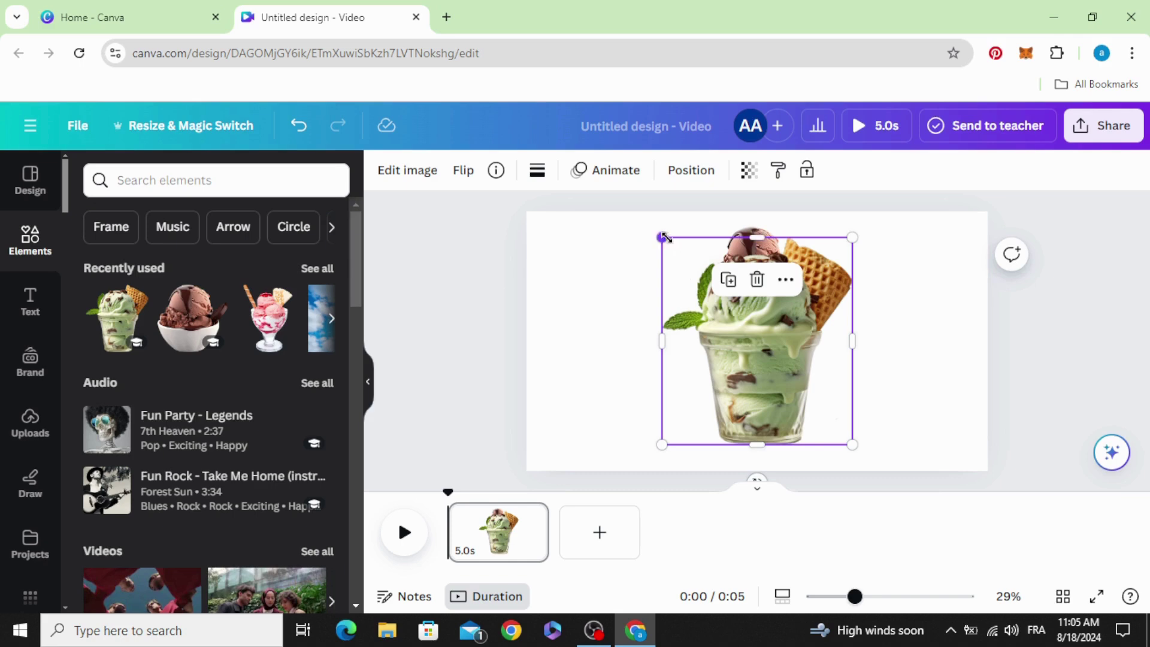
left_click_drag(663, 237, 774, 361)
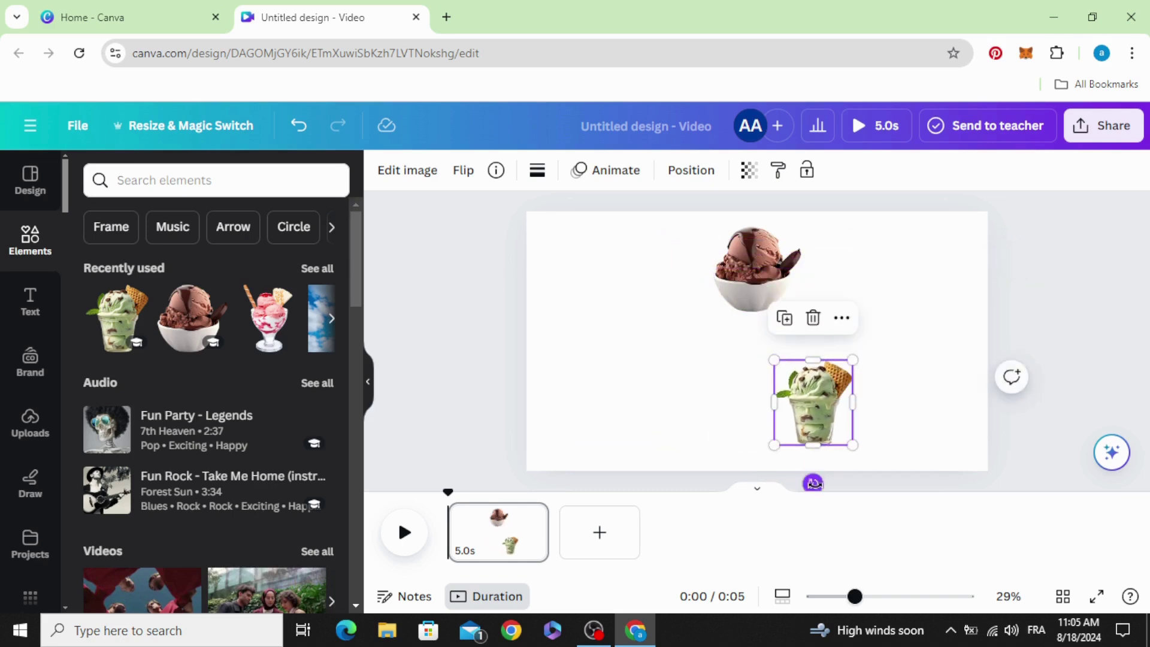
left_click_drag(813, 483, 742, 343)
left_click_drag(755, 402, 675, 409)
Step: Add the strawberry sundae, tilt it upside down, and shrink it into the lower-left part of the page
left_click(267, 322)
left_click_drag(662, 484, 745, 281)
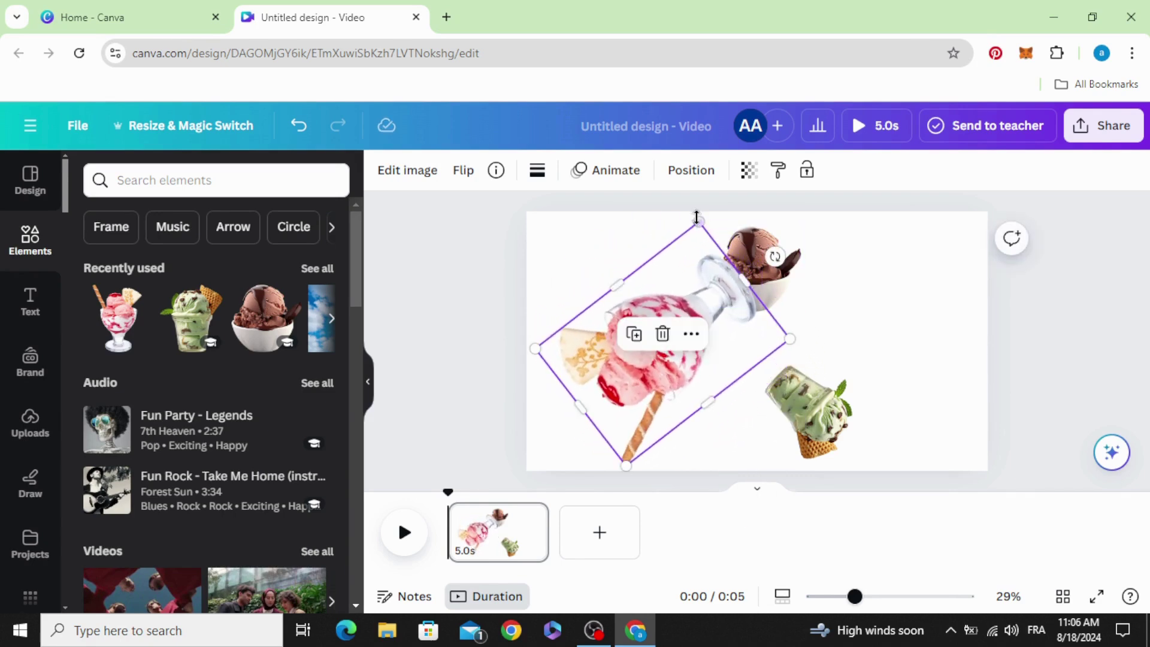
left_click_drag(697, 217, 661, 350)
left_click_drag(637, 419, 658, 418)
Step: Nudge the chocolate bowl into line and shift all three ice creams together slightly across the page
left_click_drag(757, 273, 748, 272)
left_click(570, 268)
left_click_drag(586, 235, 872, 469)
left_click_drag(813, 407, 830, 410)
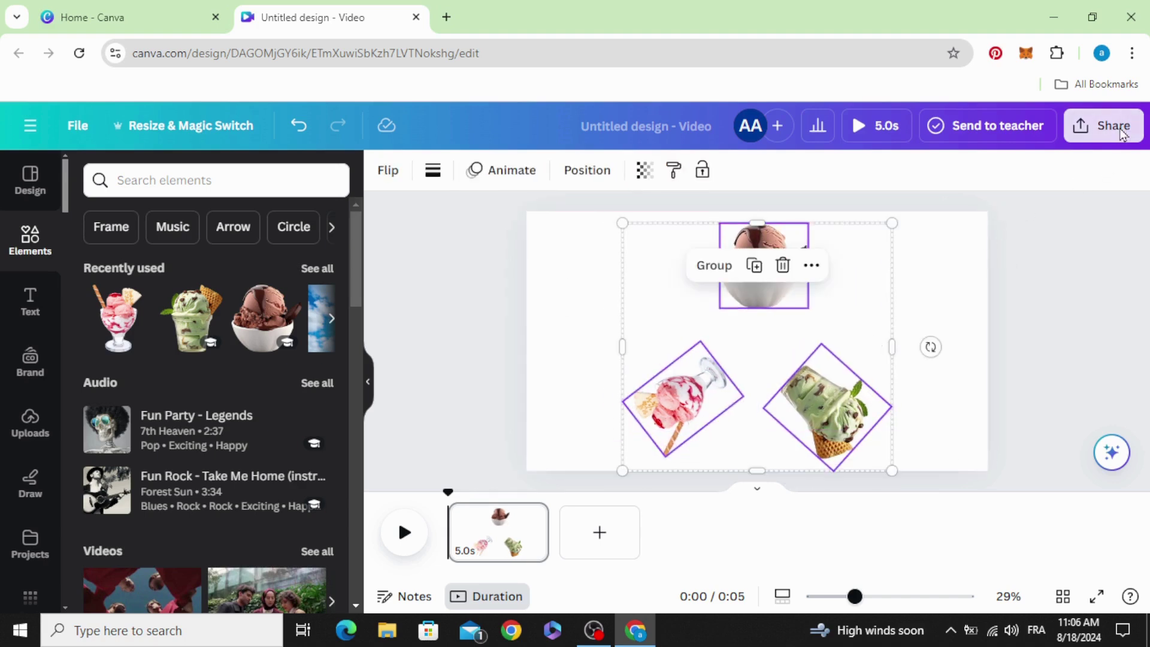
Step: Download the design as a PNG with a transparent background and the size multiplier set to 3.125
left_click(1103, 125)
scroll(1023, 393, "down", 3)
left_click(1017, 411)
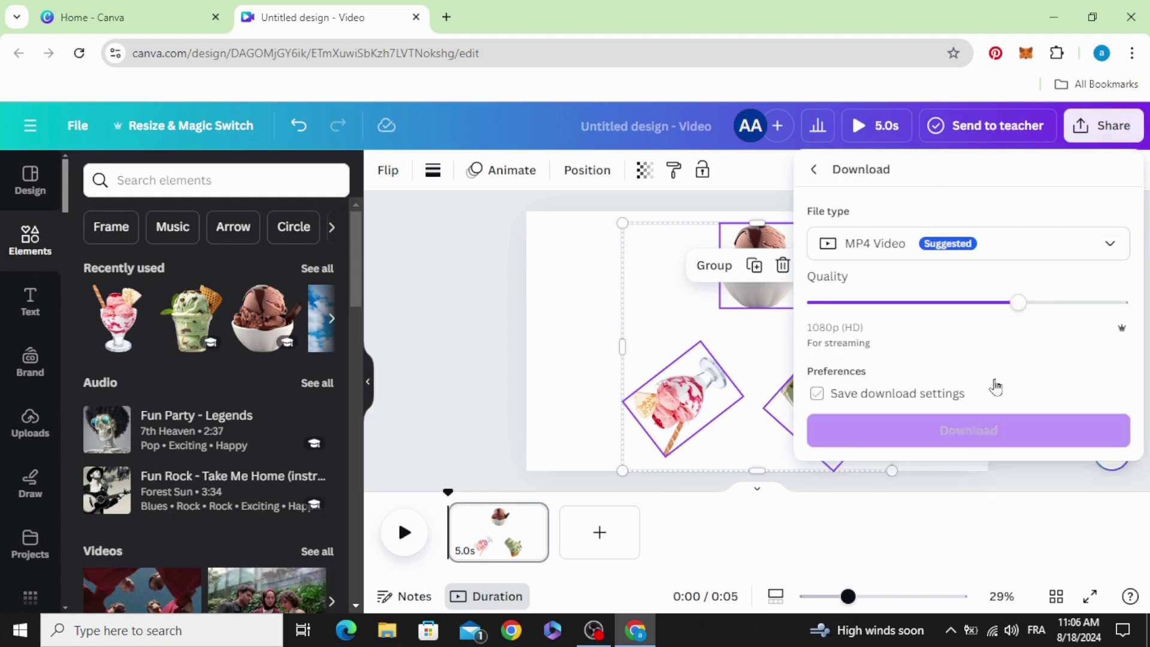
left_click(1021, 244)
left_click(952, 346)
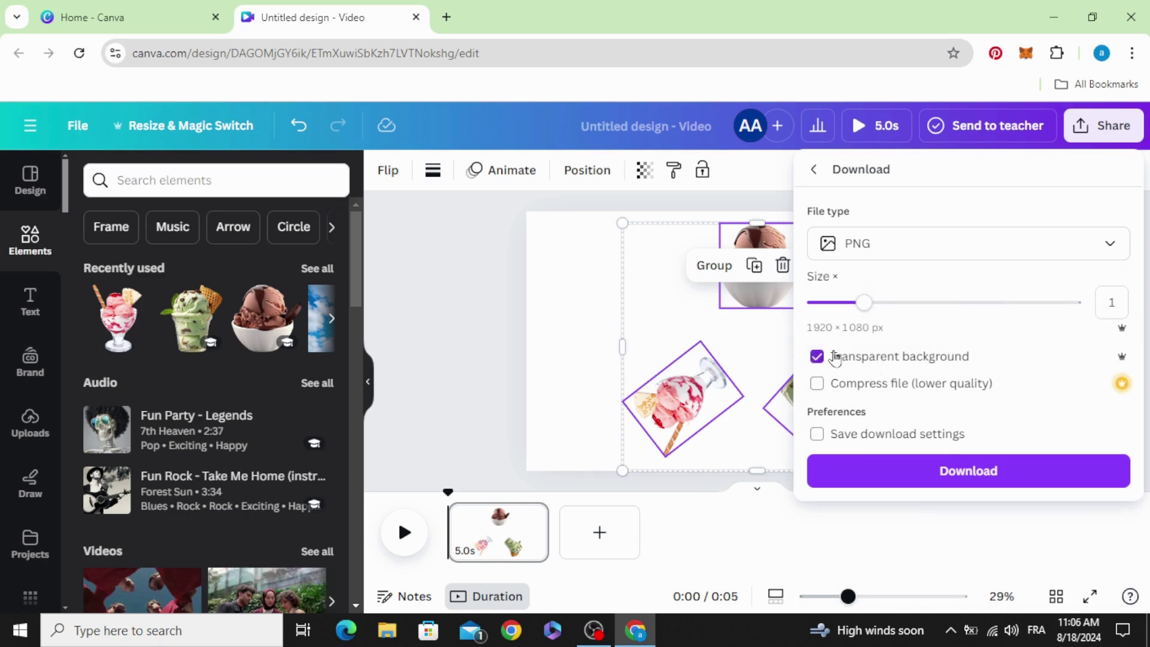
left_click_drag(860, 310, 1074, 304)
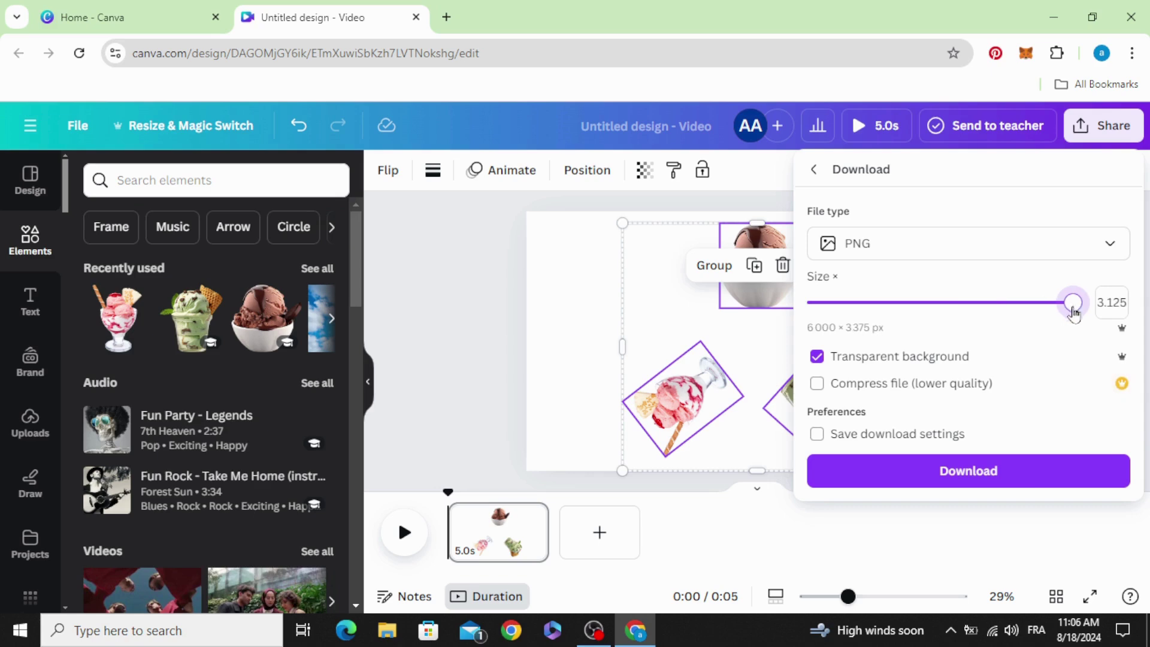
left_click(1028, 480)
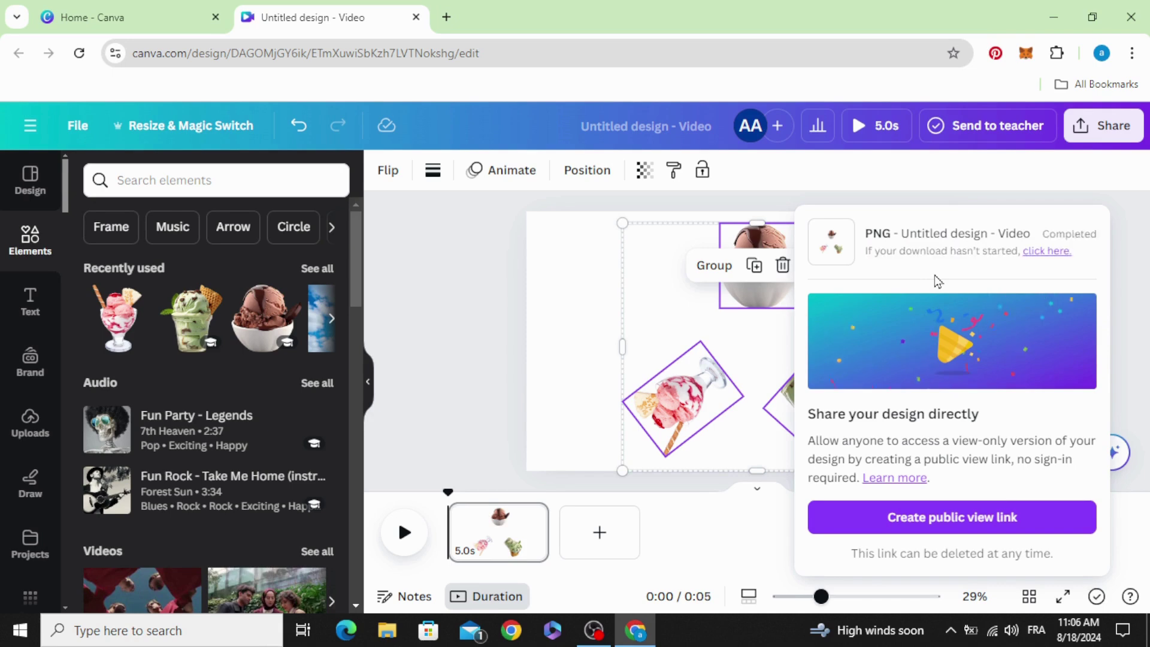
left_click(457, 312)
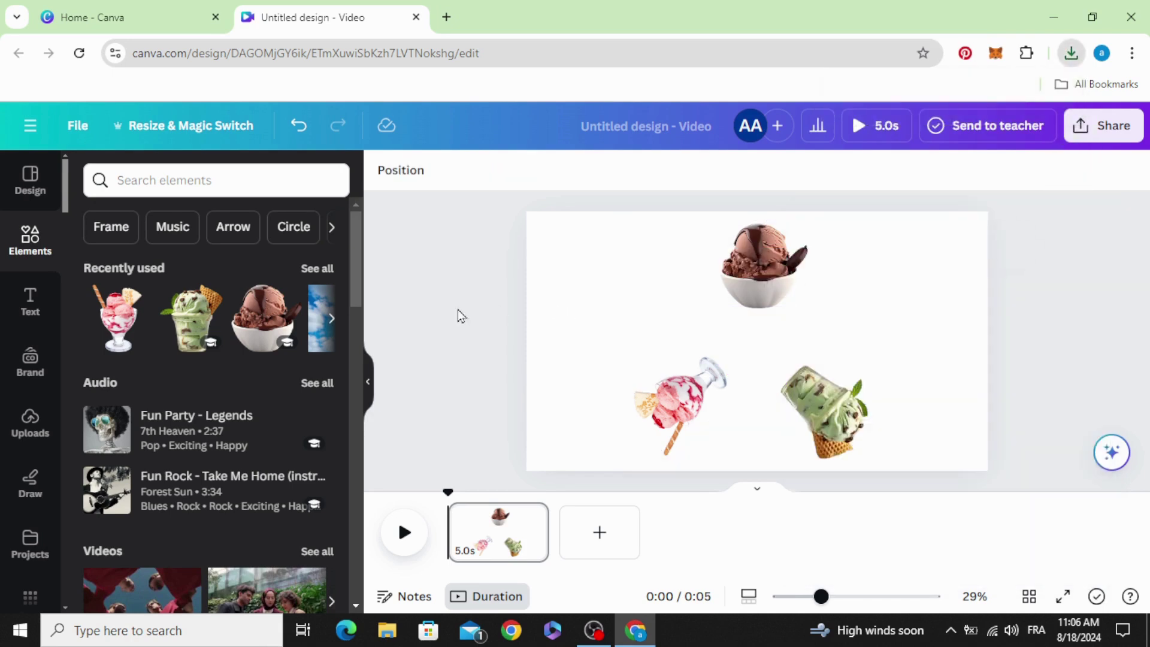
Step: Upload the downloaded Untitled design (1).png into the design's uploads and delete the three ice creams from the page
left_click(1071, 53)
left_click_drag(922, 129, 211, 405)
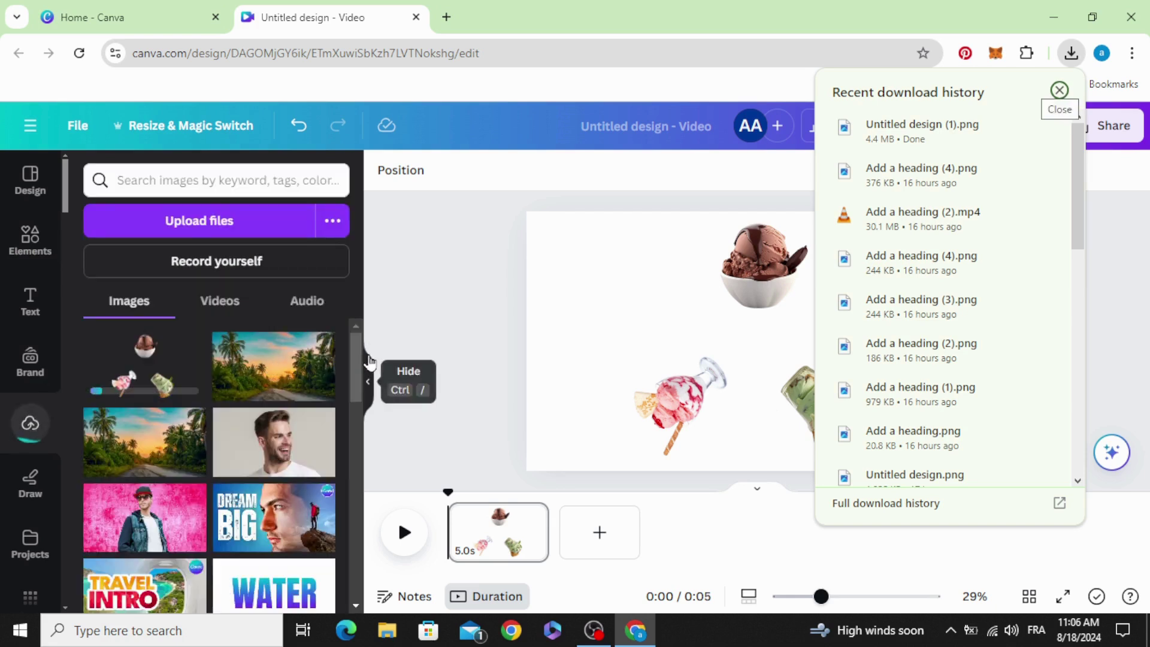
left_click_drag(571, 228, 952, 479)
left_click(786, 266)
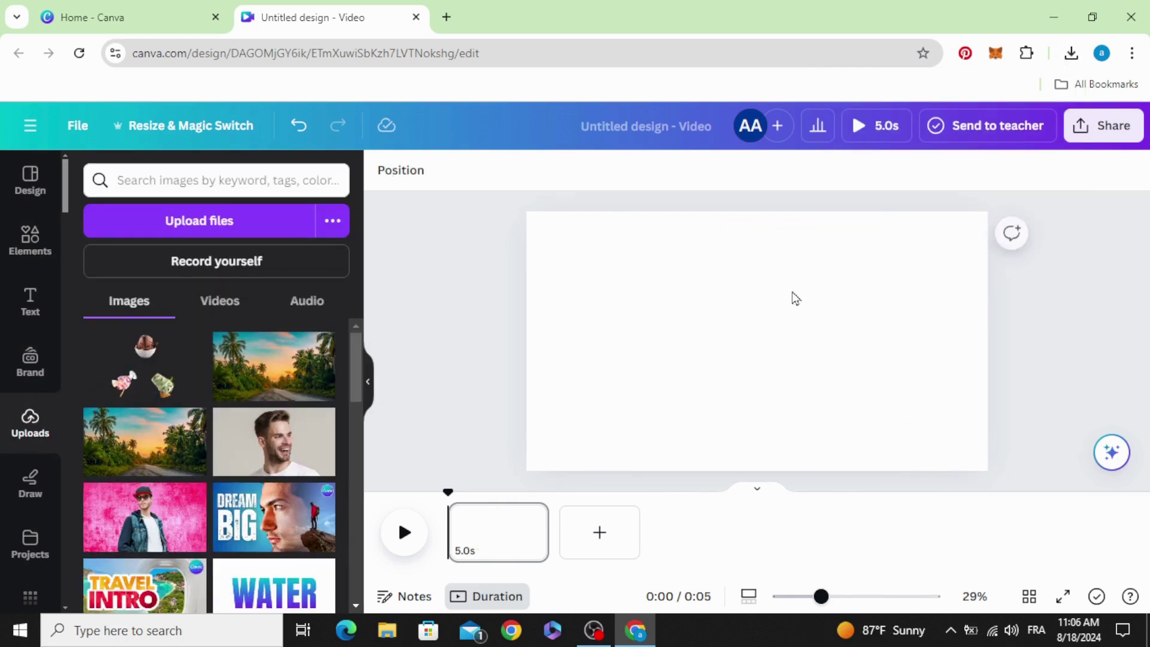
Step: Set the empty page's background colour to solid black
left_click(17, 319)
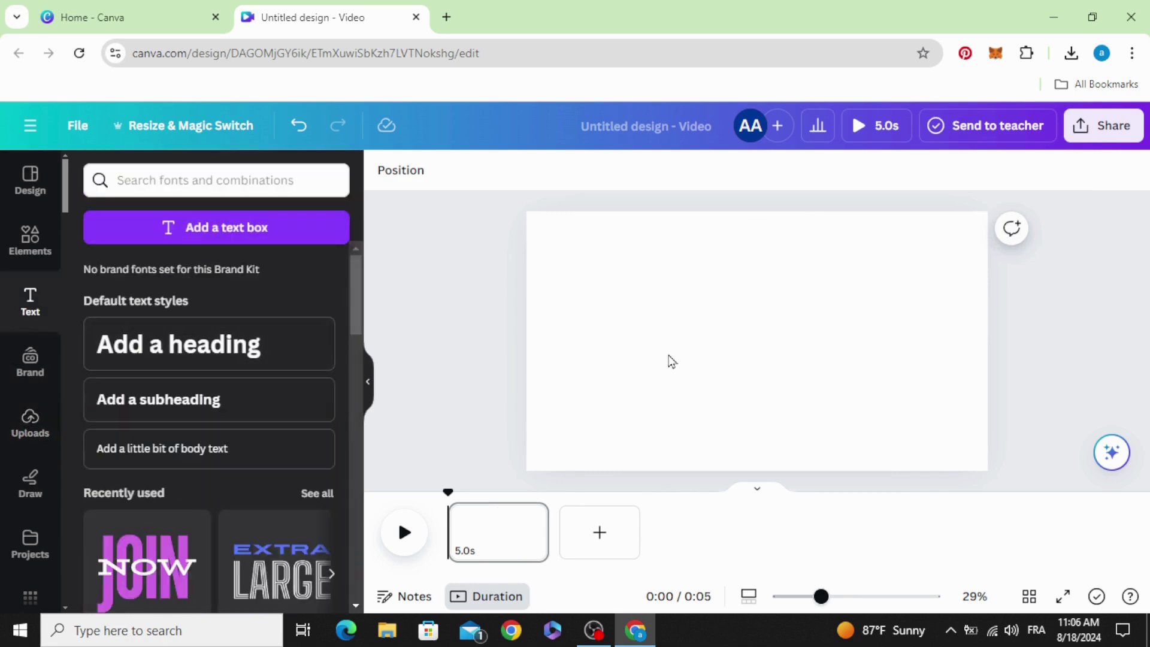
left_click(669, 360)
left_click(385, 171)
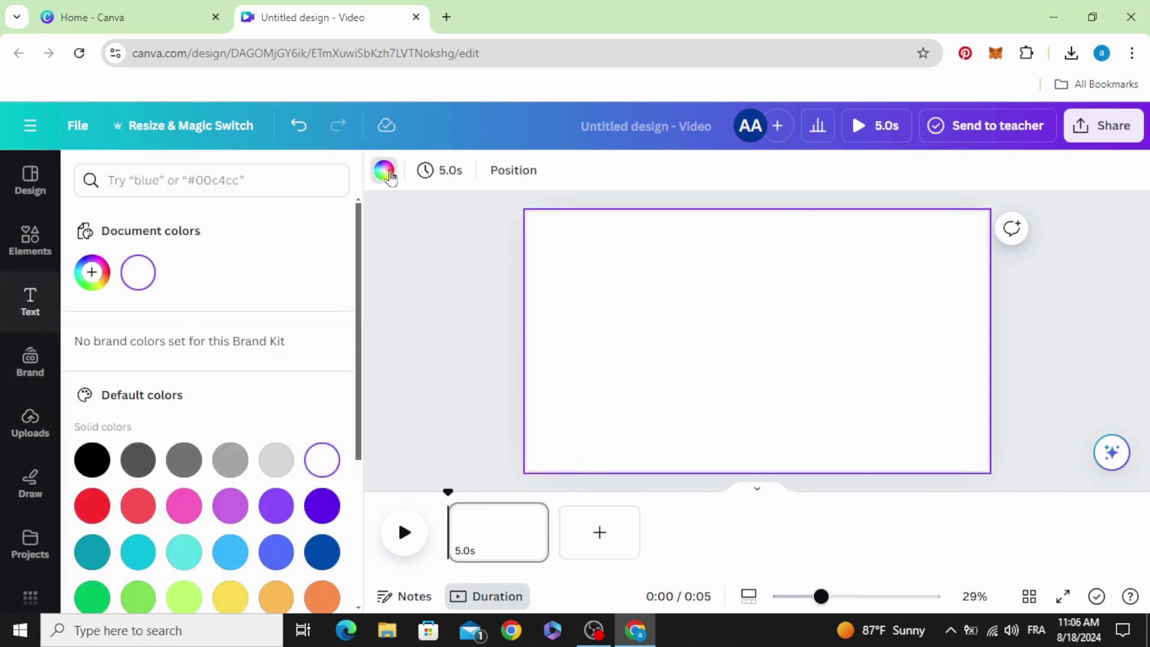
left_click(88, 462)
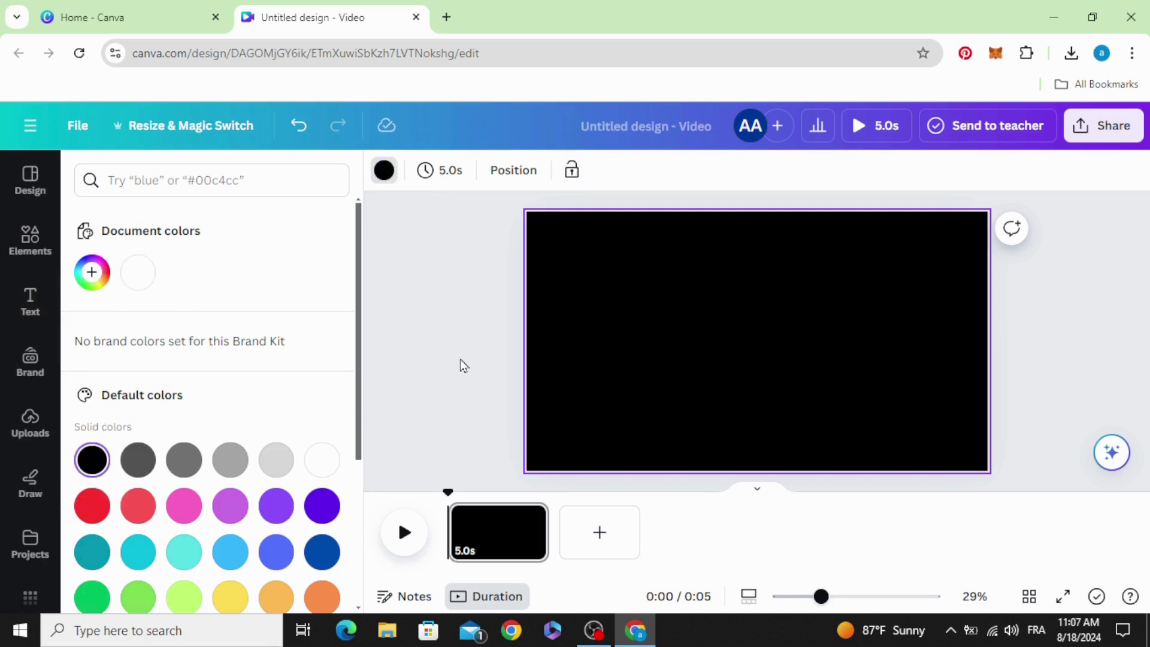
Step: Add a default heading to the black page and move it left of the page centre
left_click(30, 299)
left_click(146, 347)
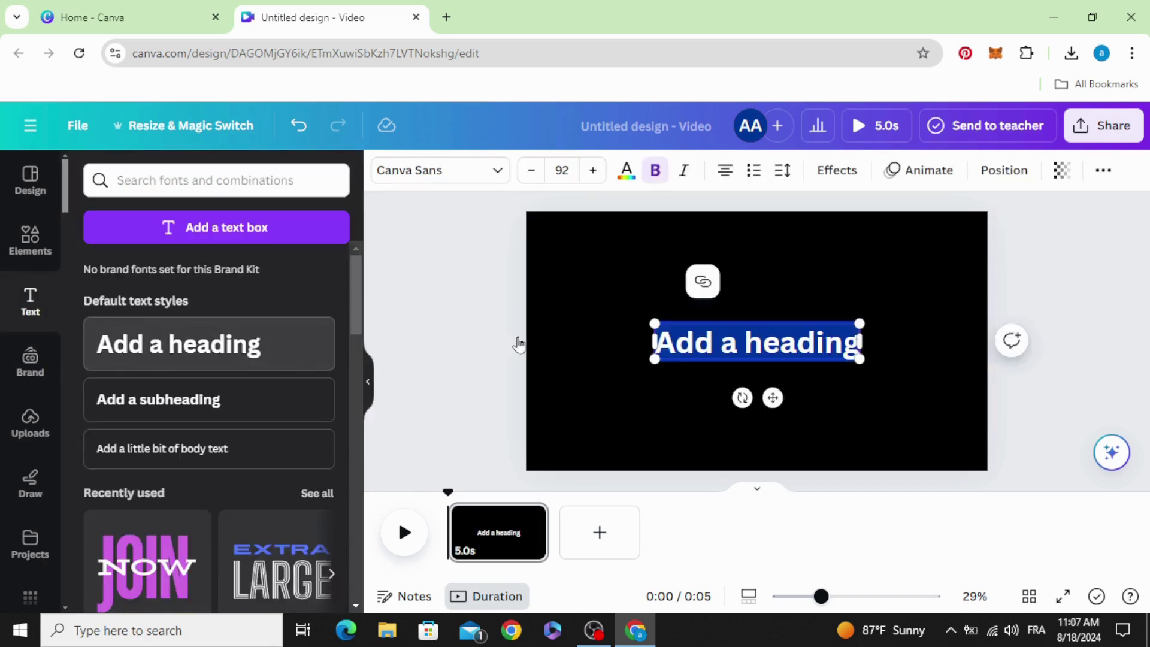
left_click(591, 339)
left_click_drag(735, 339, 655, 337)
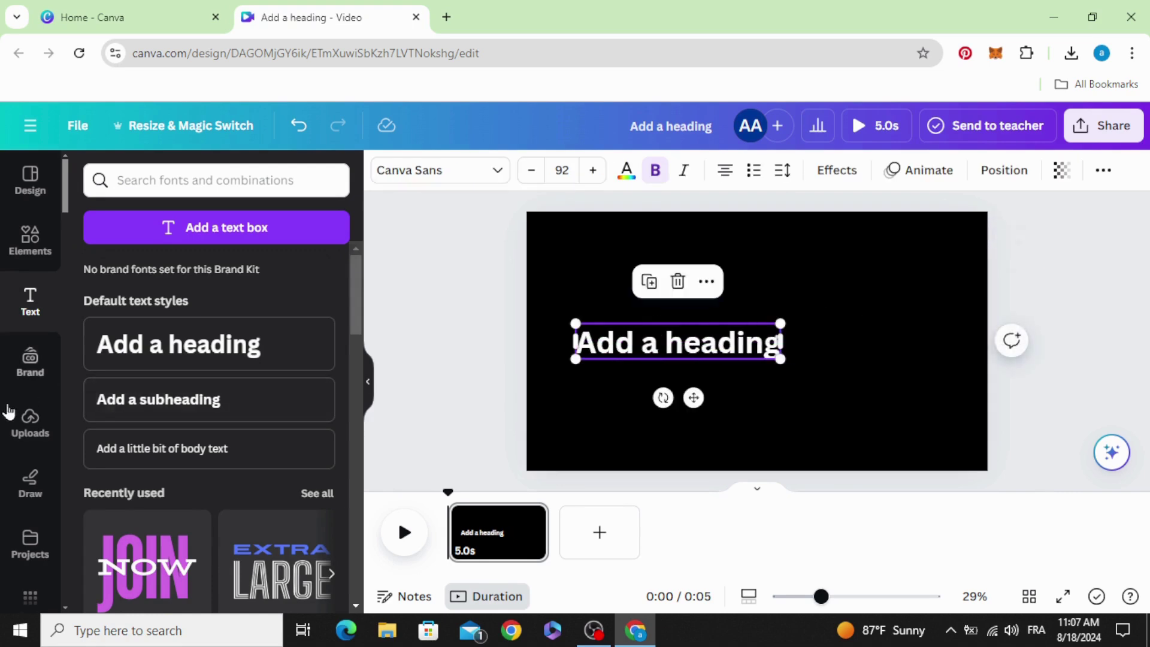
left_click(30, 421)
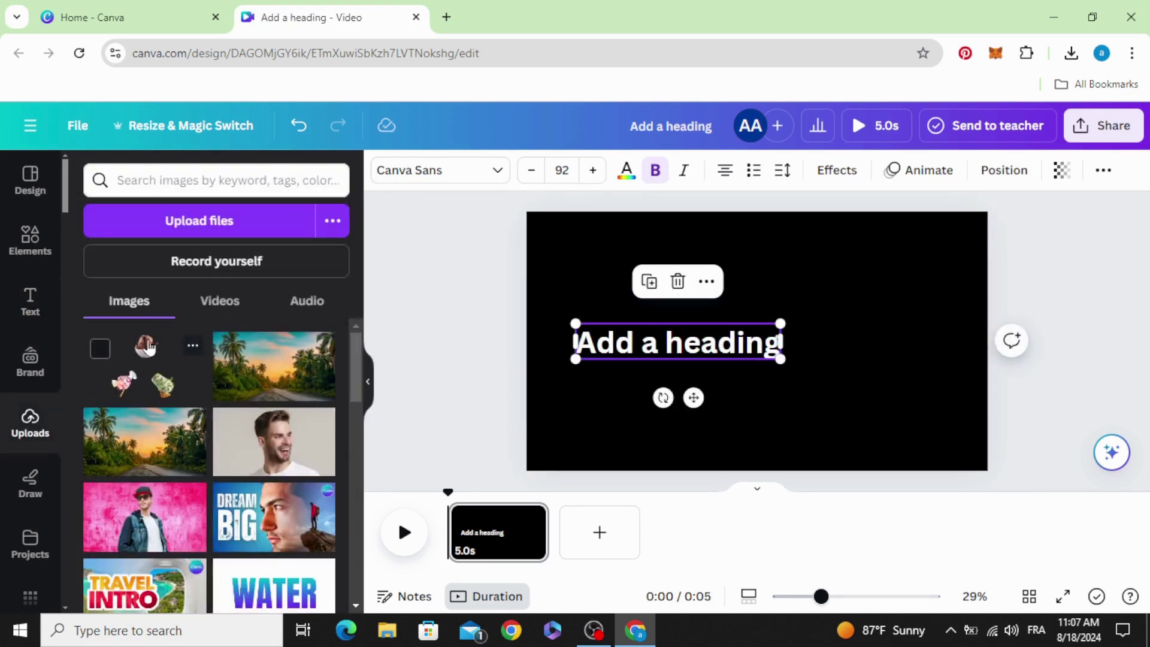
Step: Replace the heading's text with CHOCOLATE in capital letters
double_click(631, 340)
type("ch")
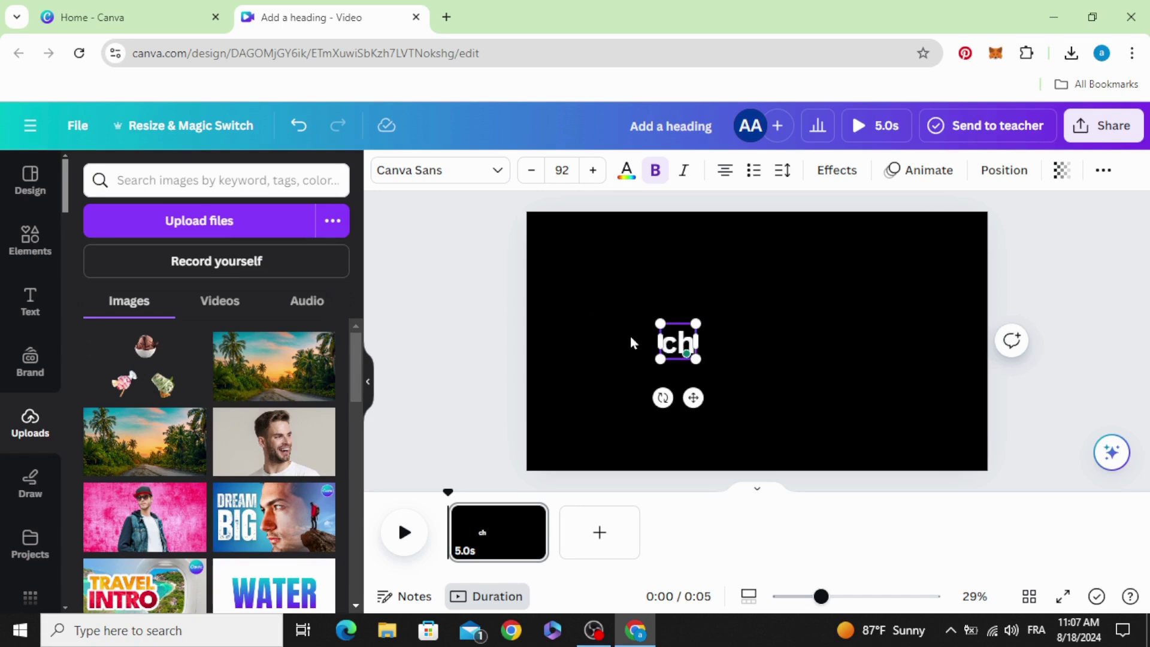
key("BackSpace")
key("BackSpace")
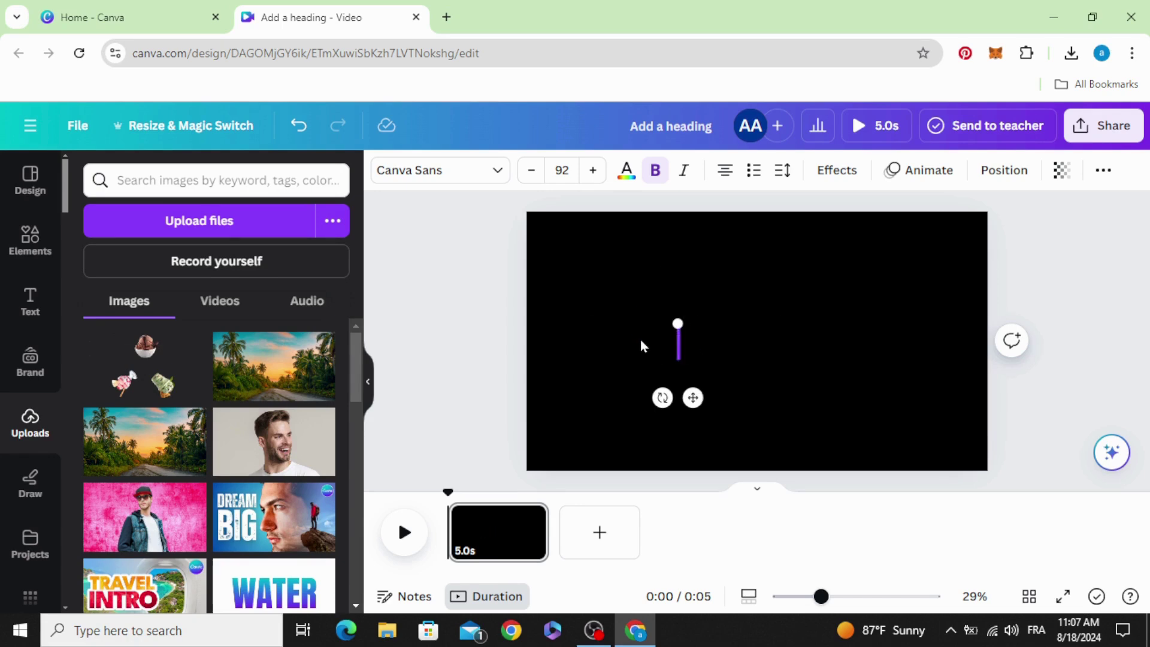
type("CHO")
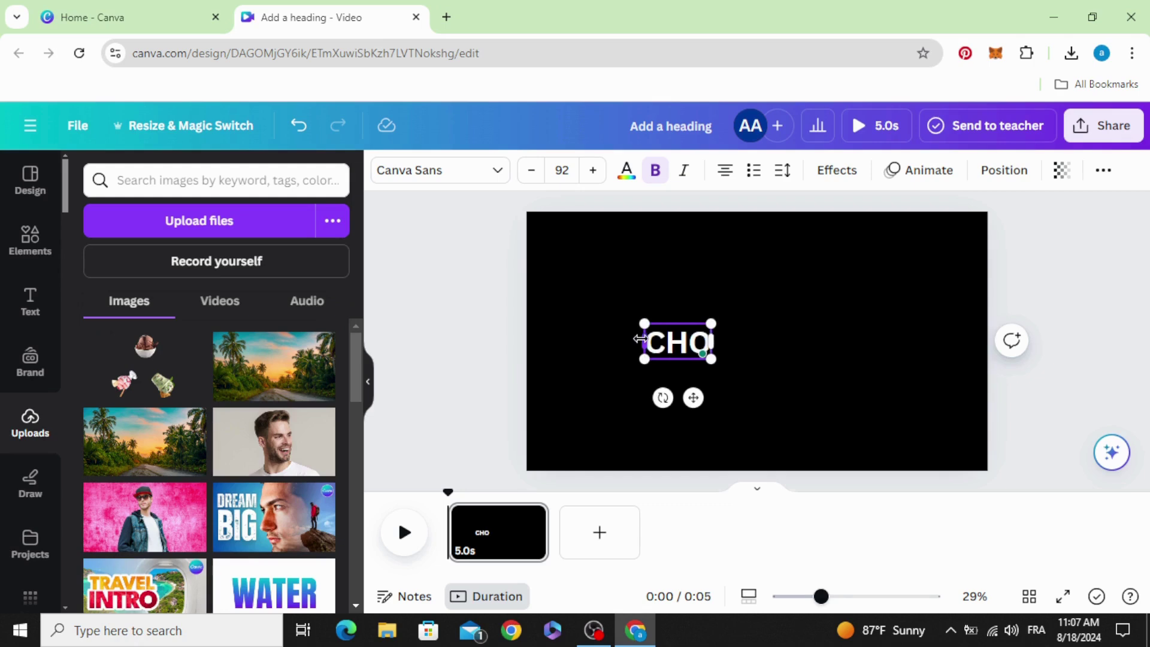
type("COLATE")
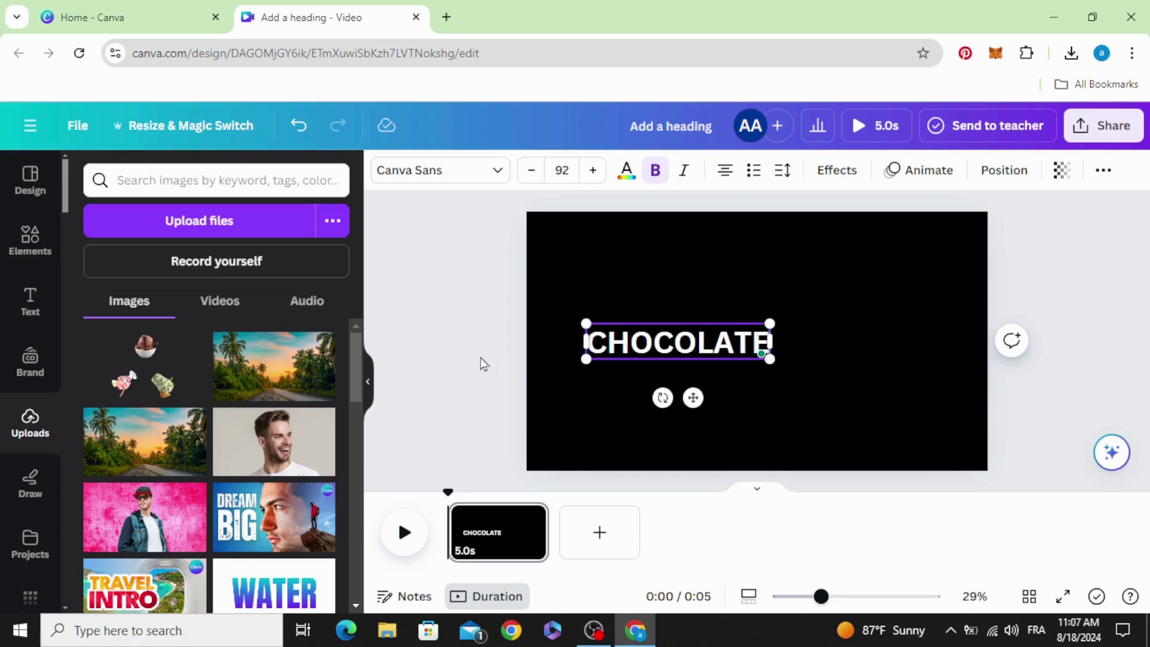
Step: Shrink the CHOCOLATE heading and add matching PISTACHIO and STRAWBERRY headings beside it in one row
left_click(535, 360)
left_click_drag(718, 354, 822, 341)
left_click(594, 283)
double_click(823, 343)
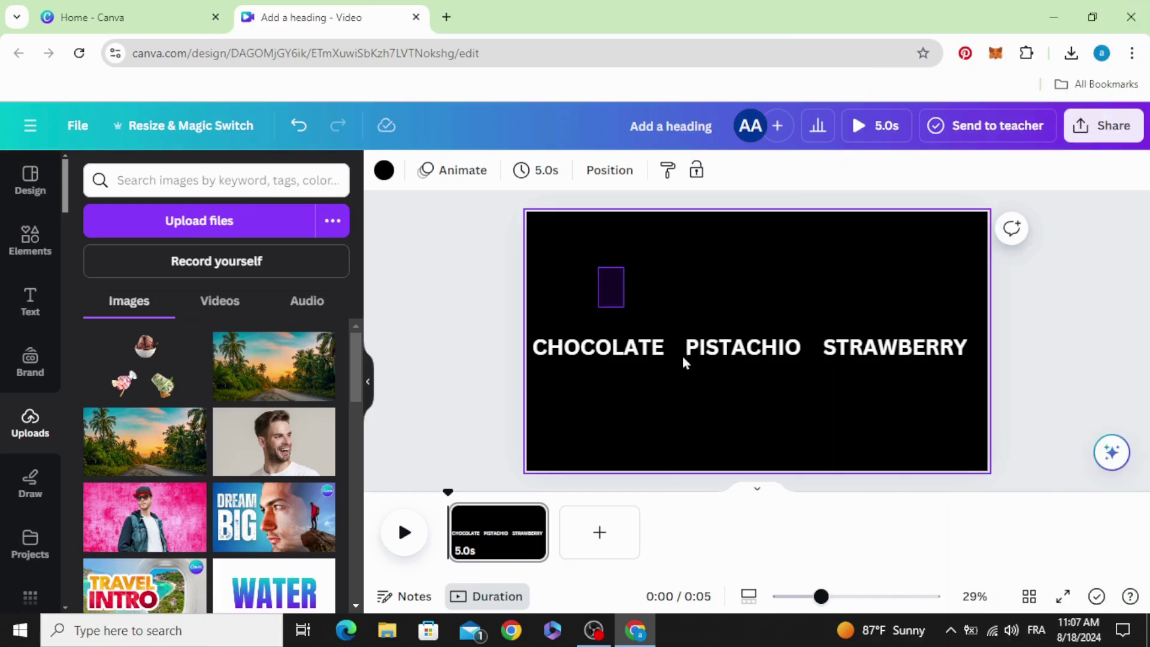
Step: Change the font of all three flavour headings to Fatimi
key("ctrl+a")
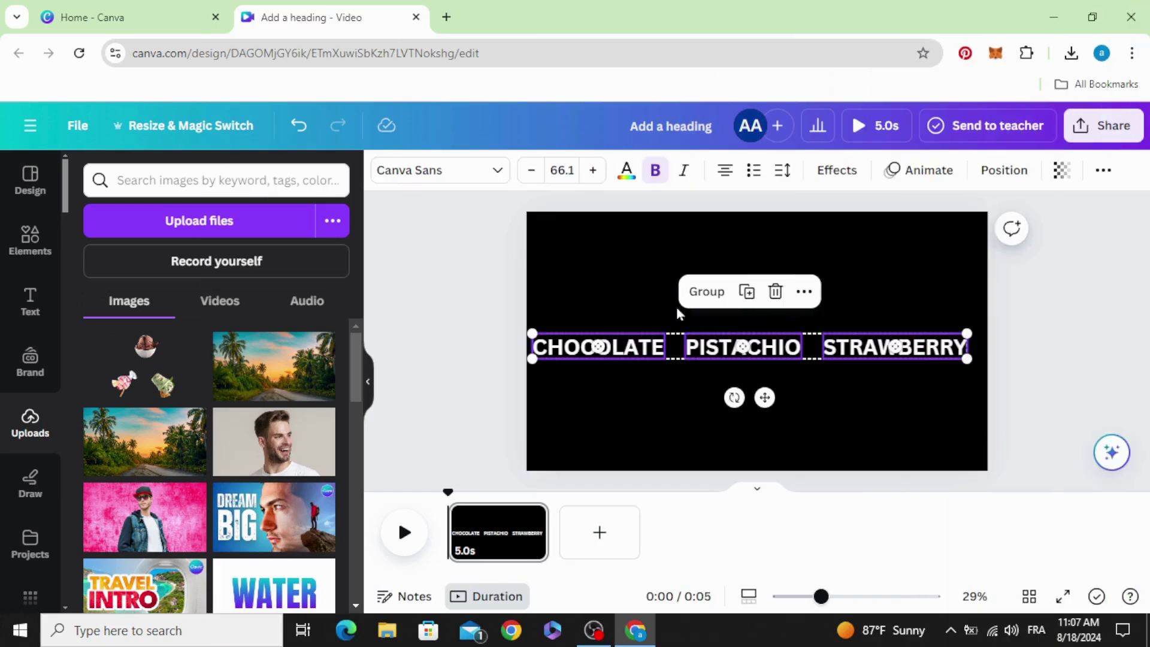
left_click(426, 173)
left_click(214, 219)
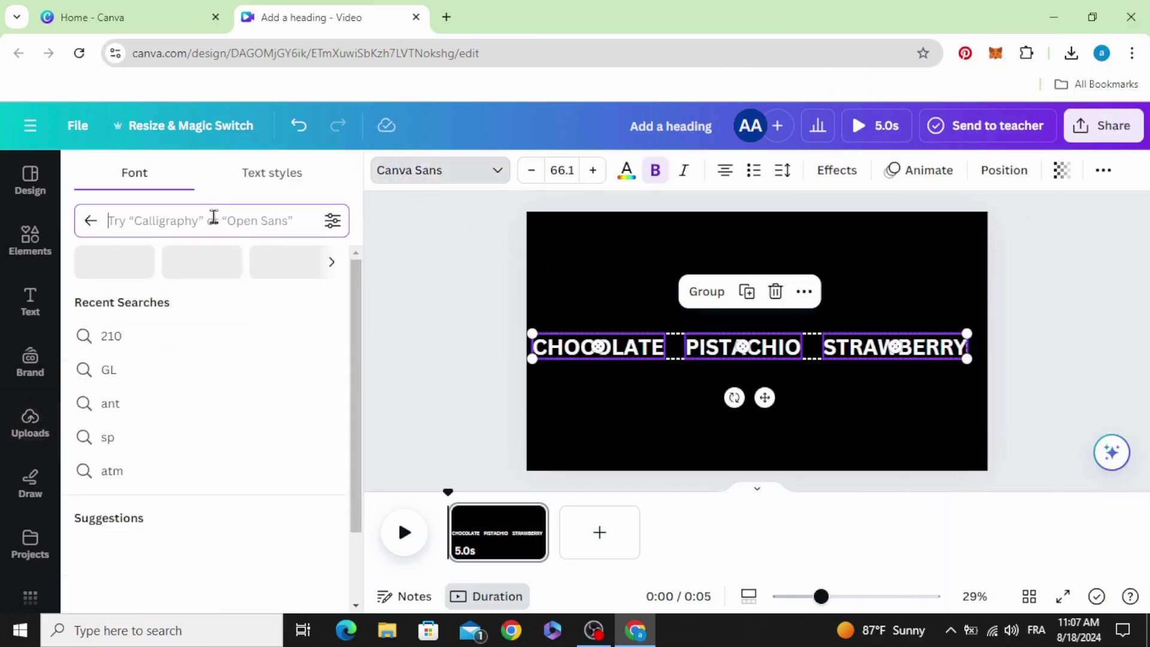
type("FA")
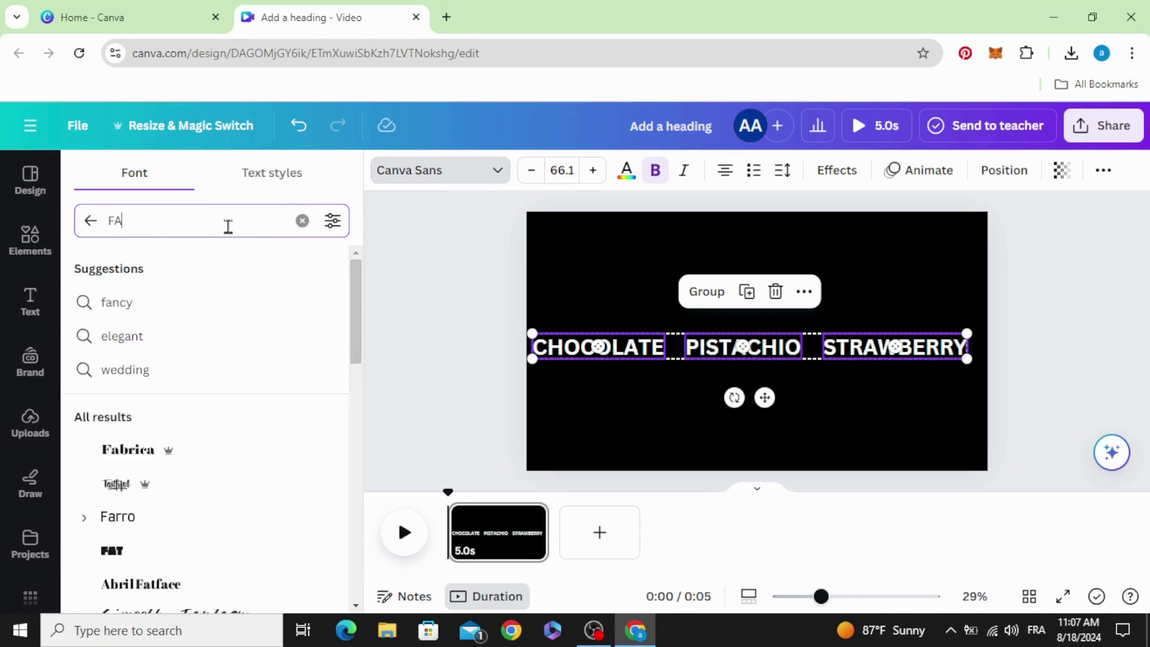
type("TI")
left_click(159, 304)
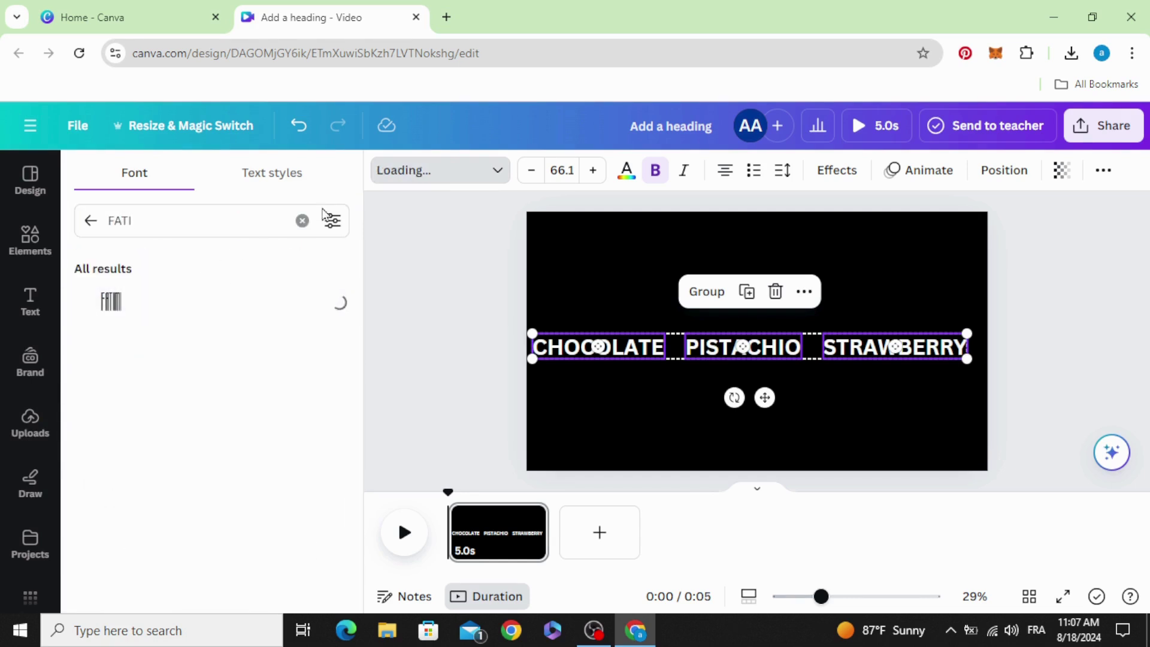
left_click(578, 282)
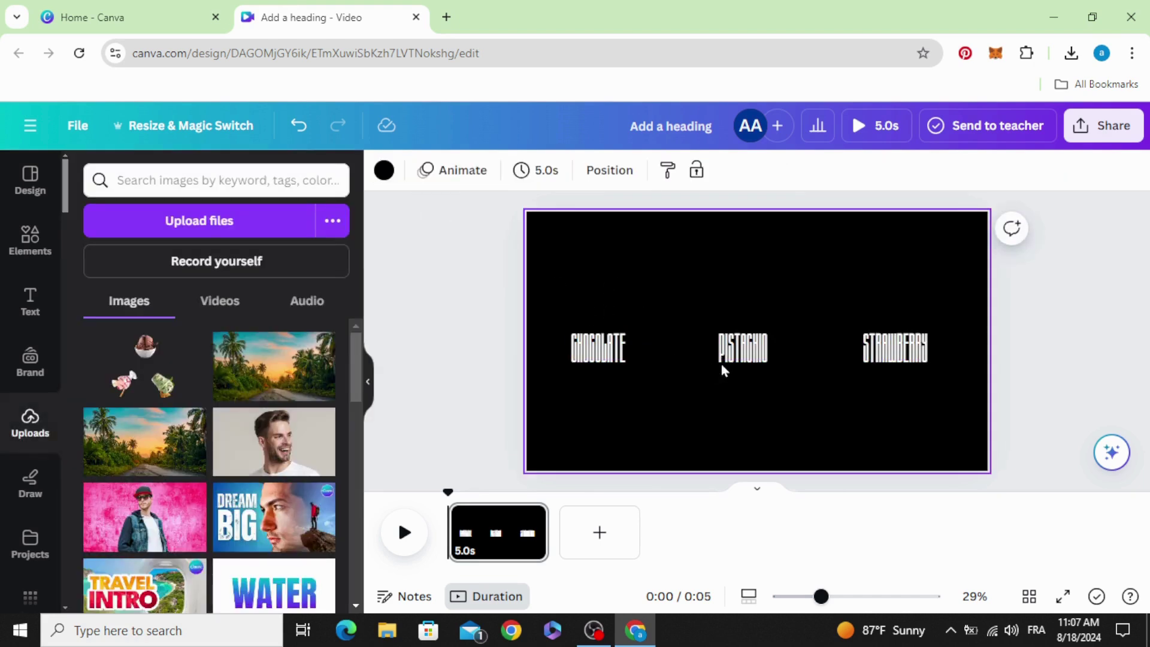
Step: Move the PISTACHIO and STRAWBERRY headings closer to CHOCOLATE, keeping the three words evenly spaced in one row
left_click_drag(737, 369, 691, 366)
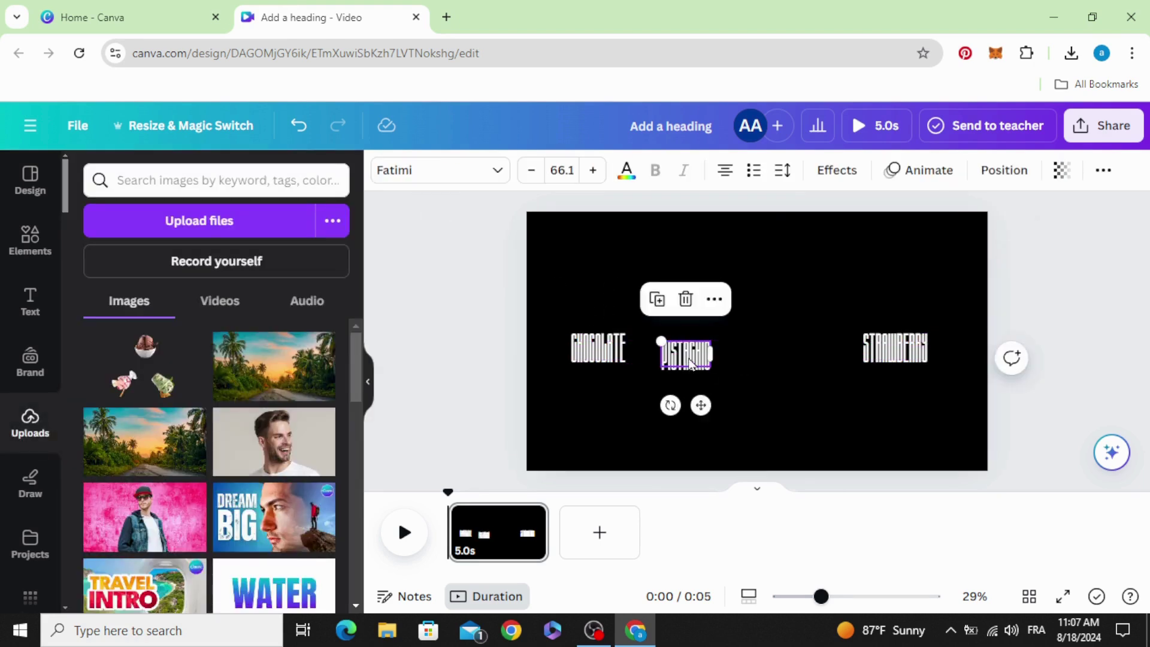
left_click(895, 349)
left_click_drag(895, 349, 787, 353)
left_click(653, 344)
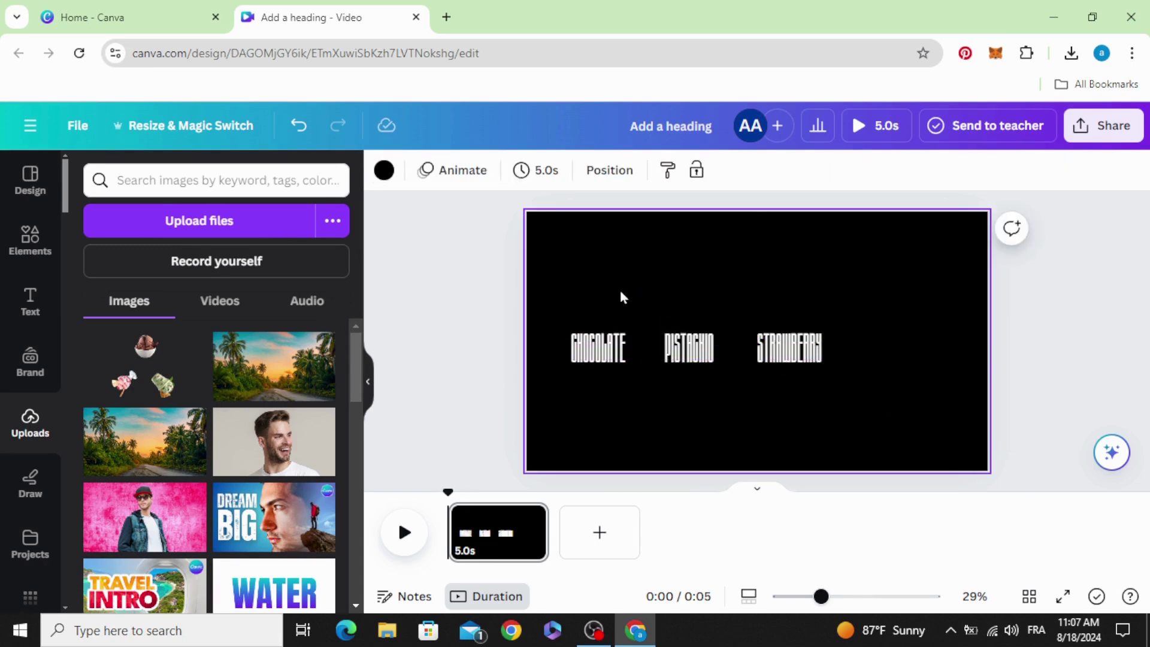
Step: Enlarge the three flavour headings together to font size 115 and centre the row across the page
left_click_drag(634, 367, 788, 376)
left_click_drag(822, 332, 973, 287)
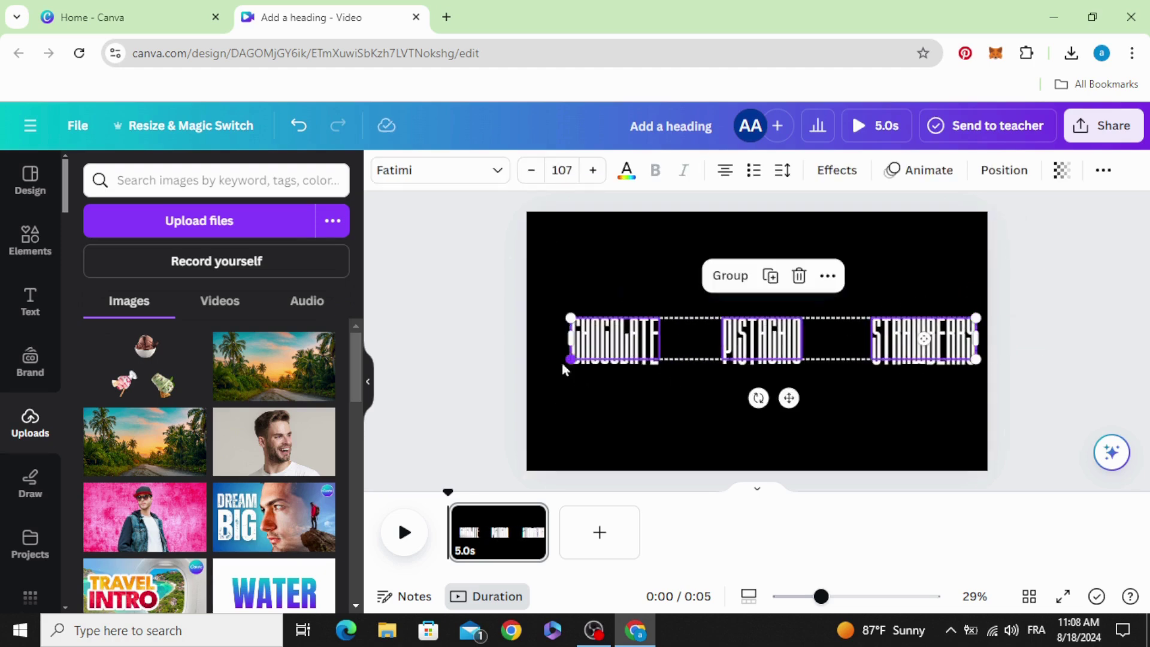
left_click_drag(558, 363, 536, 365)
left_click_drag(715, 351, 712, 346)
Step: Download the headings page as a PNG with a transparent background at size 2.875 (5520 × 3105 px)
left_click(1102, 125)
scroll(998, 403, "down", 3)
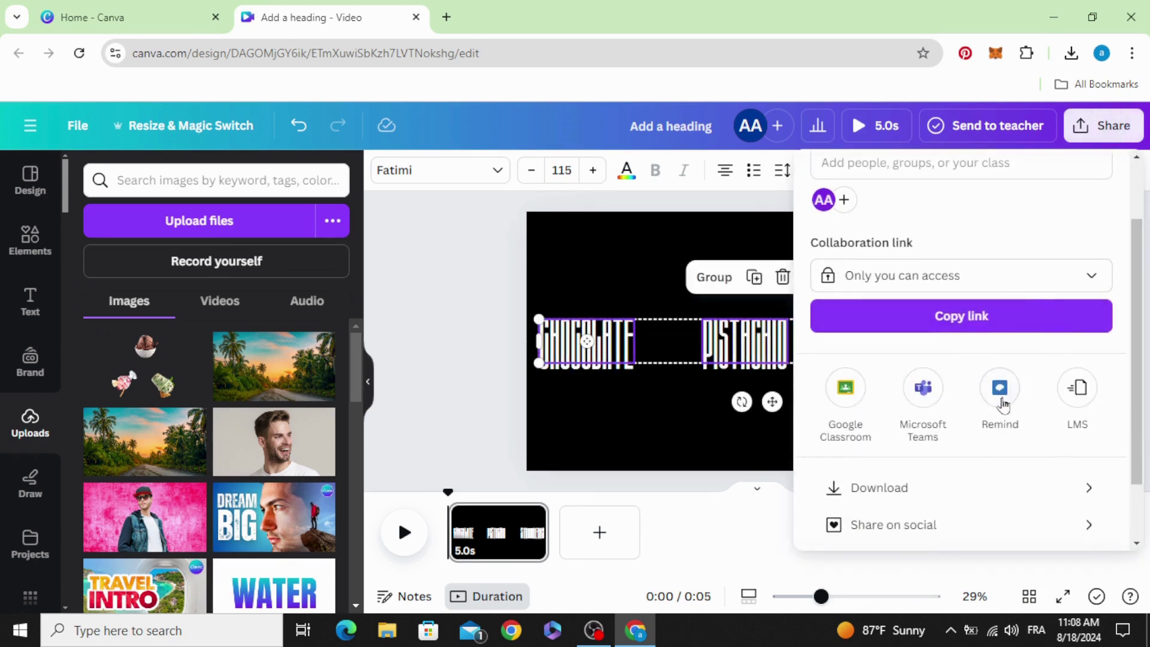
left_click(997, 486)
left_click(1052, 236)
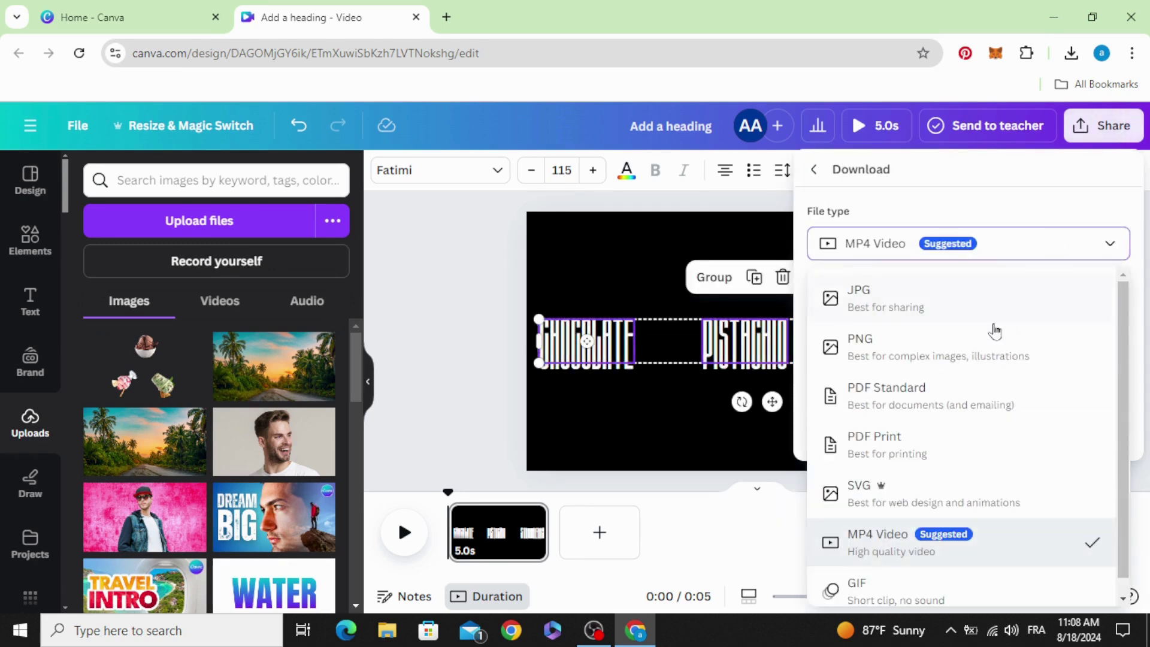
left_click(989, 335)
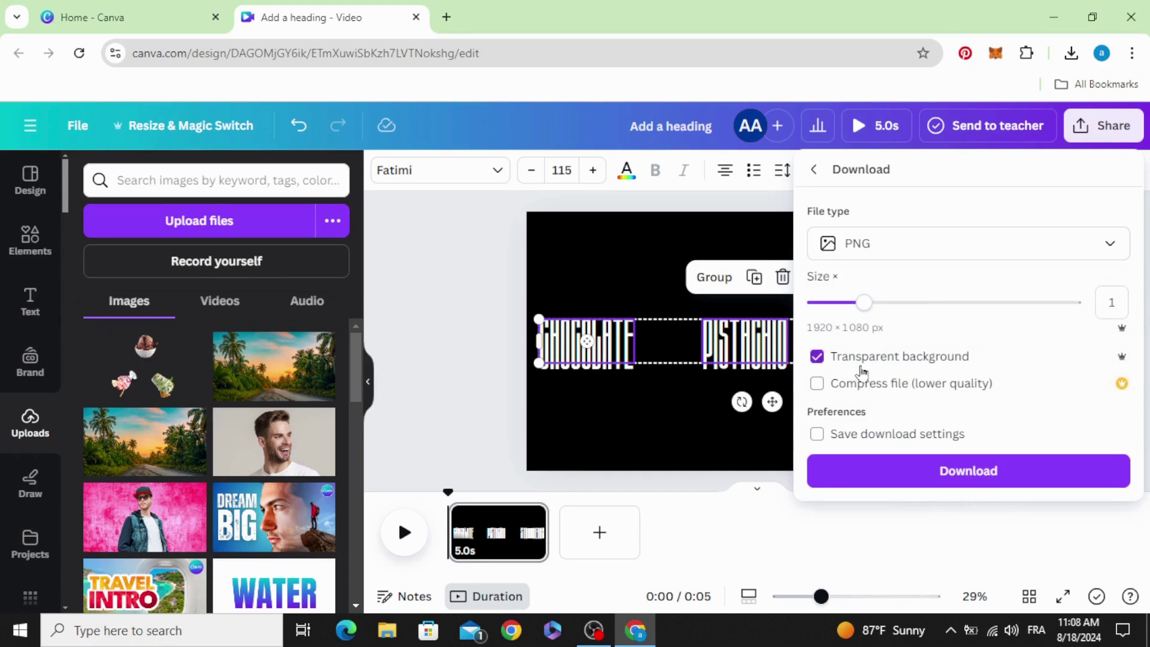
left_click_drag(862, 311, 1047, 319)
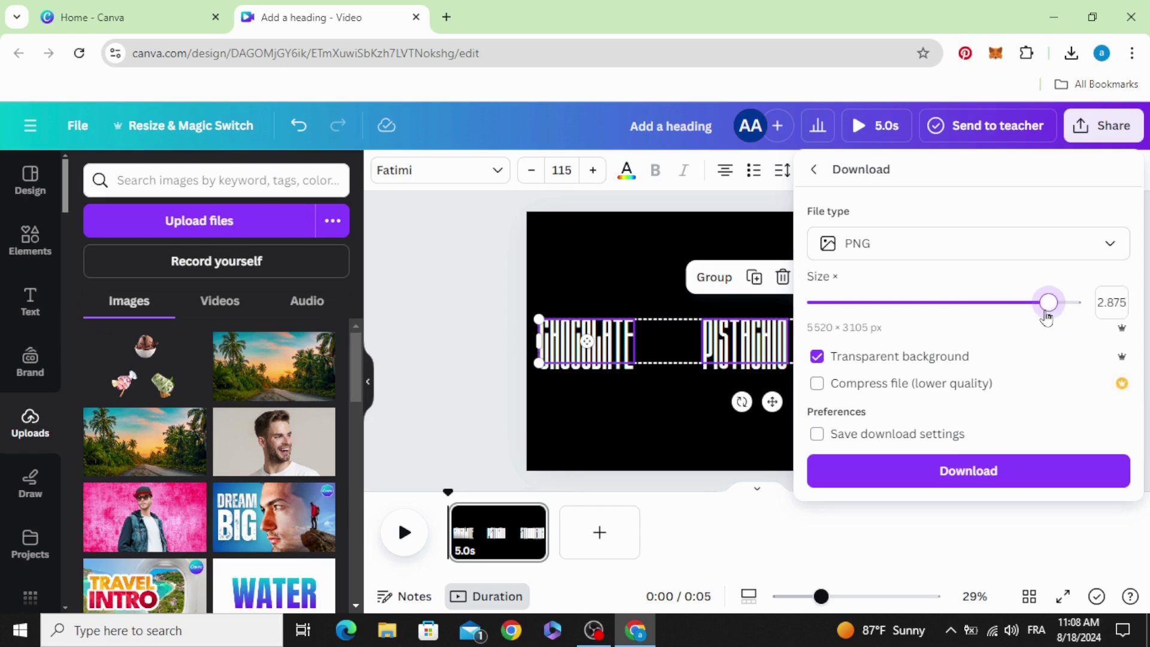
left_click(1008, 476)
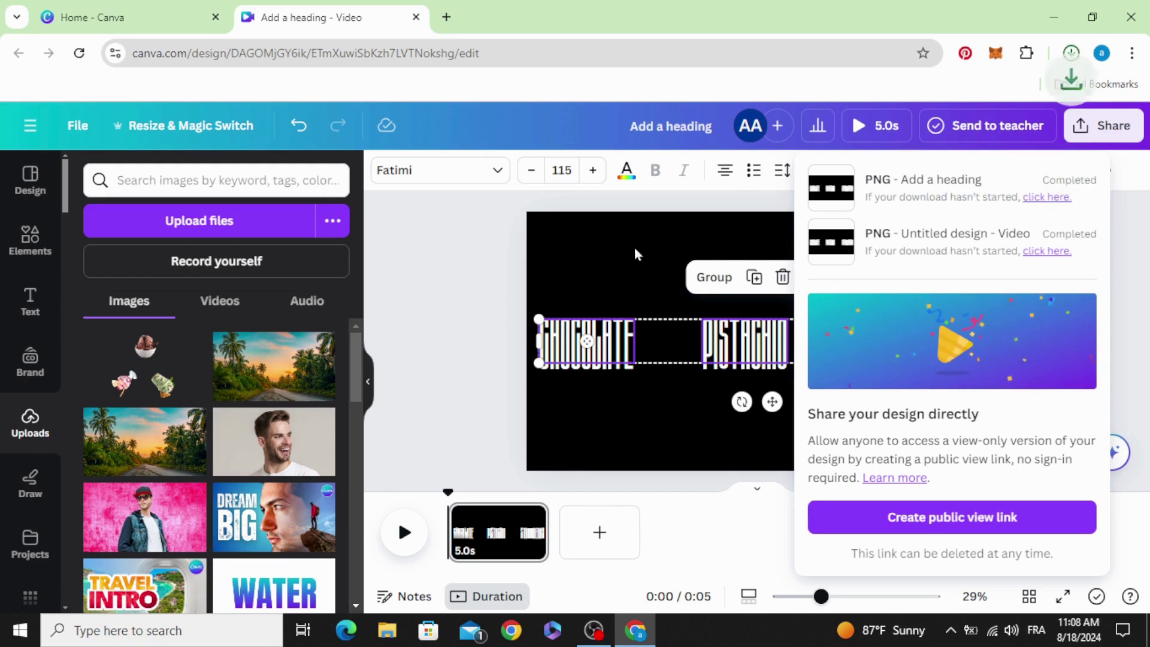
Step: Upload the downloaded Add a heading (5).png to the image uploads
left_click(461, 266)
left_click(1069, 54)
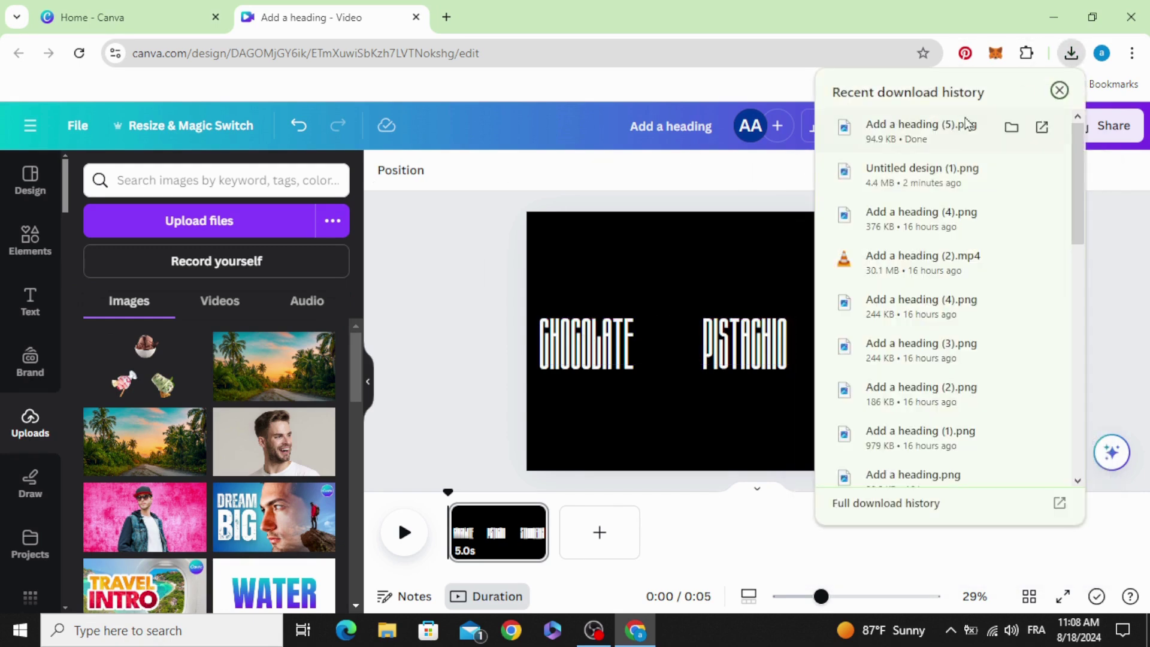
left_click_drag(917, 125, 239, 390)
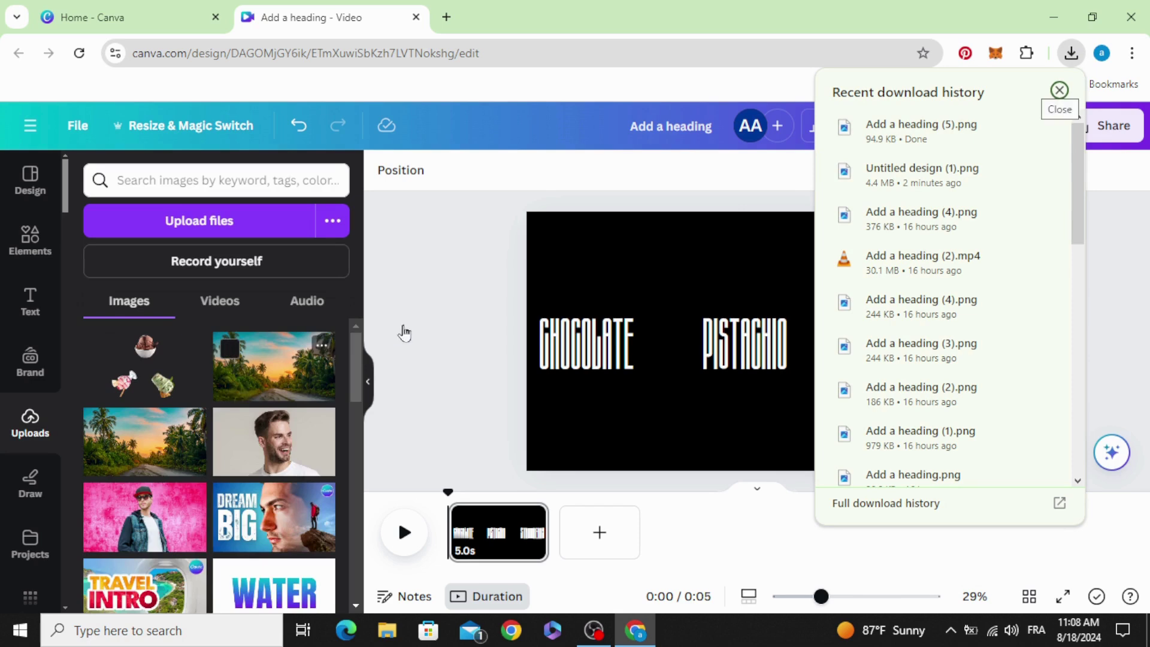
left_click(478, 312)
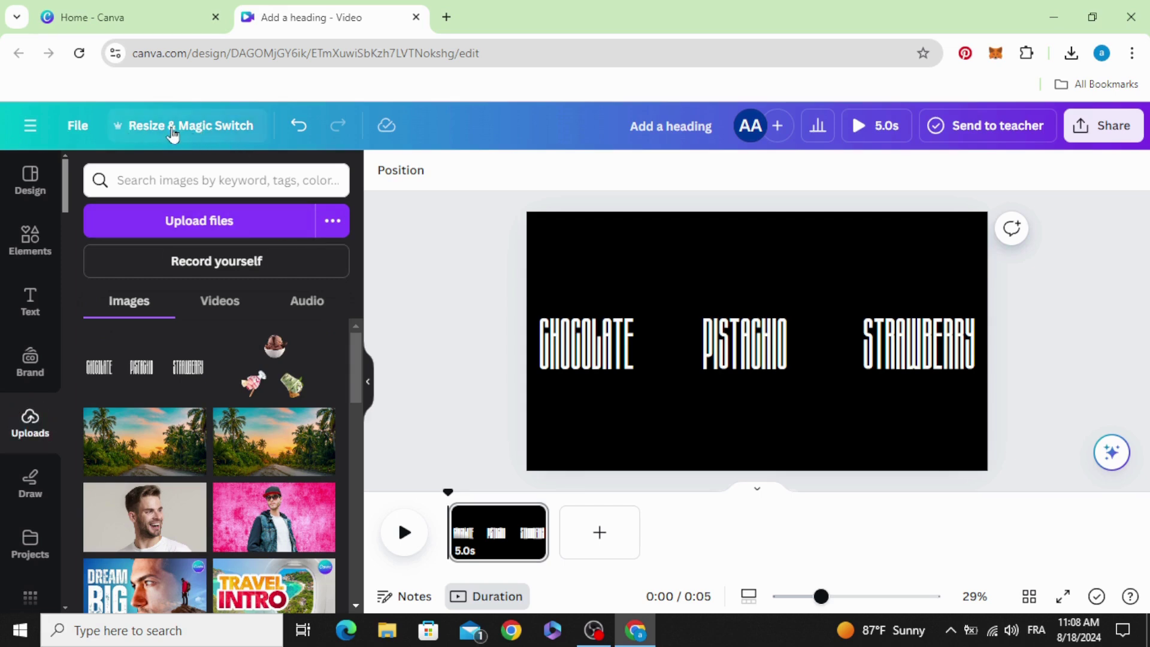
Step: Resize this design to the Facebook Video format, 1080 × 1080 px, without making a copy
left_click(198, 127)
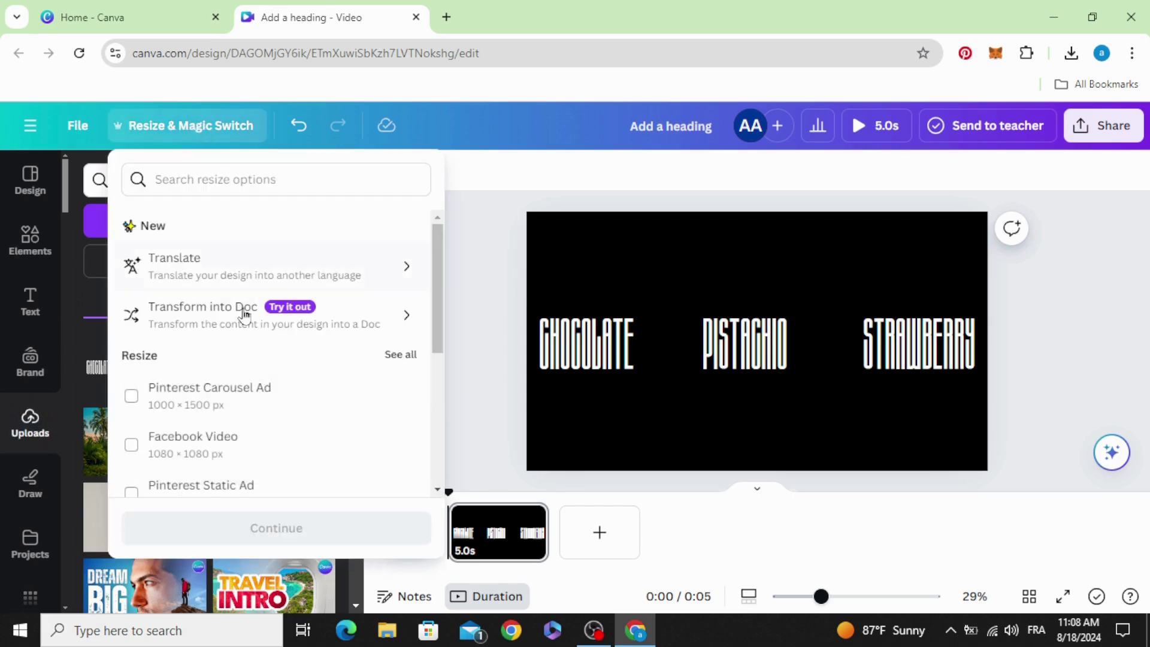
left_click(239, 185)
type("FACEBOOK")
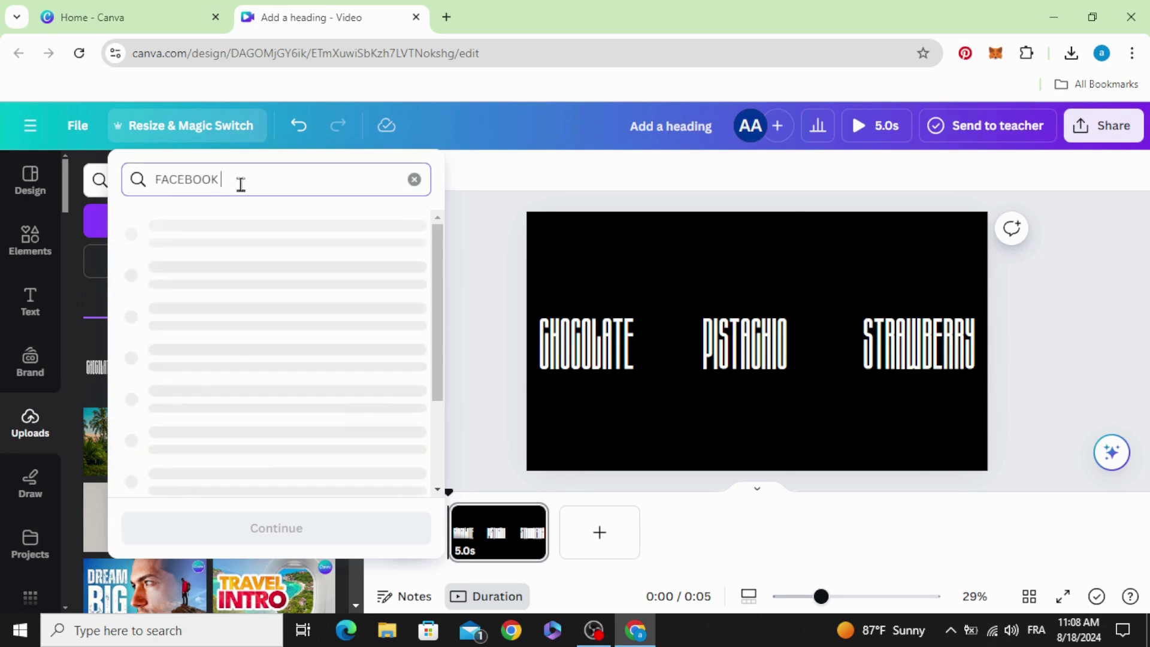
type(" VIDEO")
left_click(129, 245)
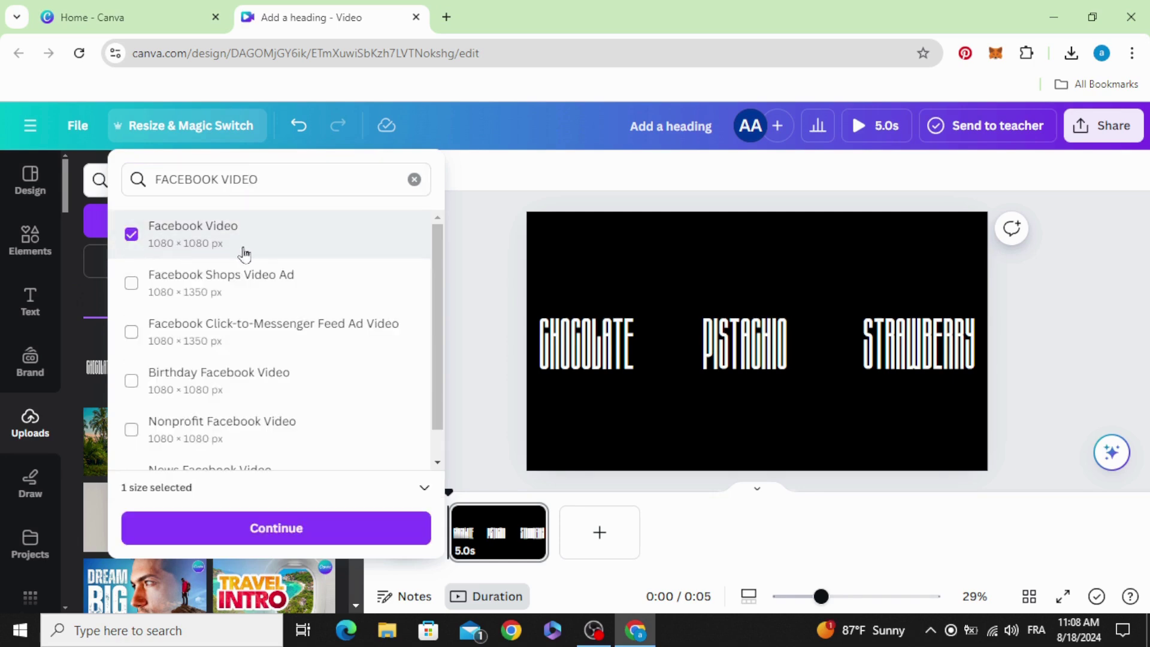
left_click(289, 527)
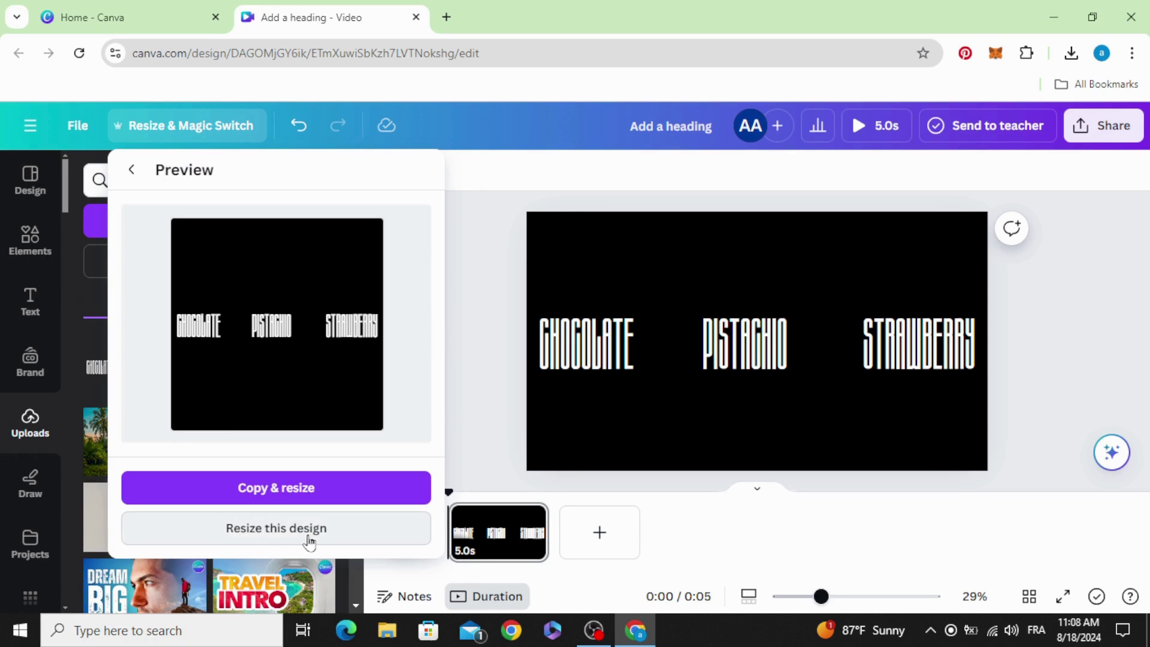
left_click(324, 533)
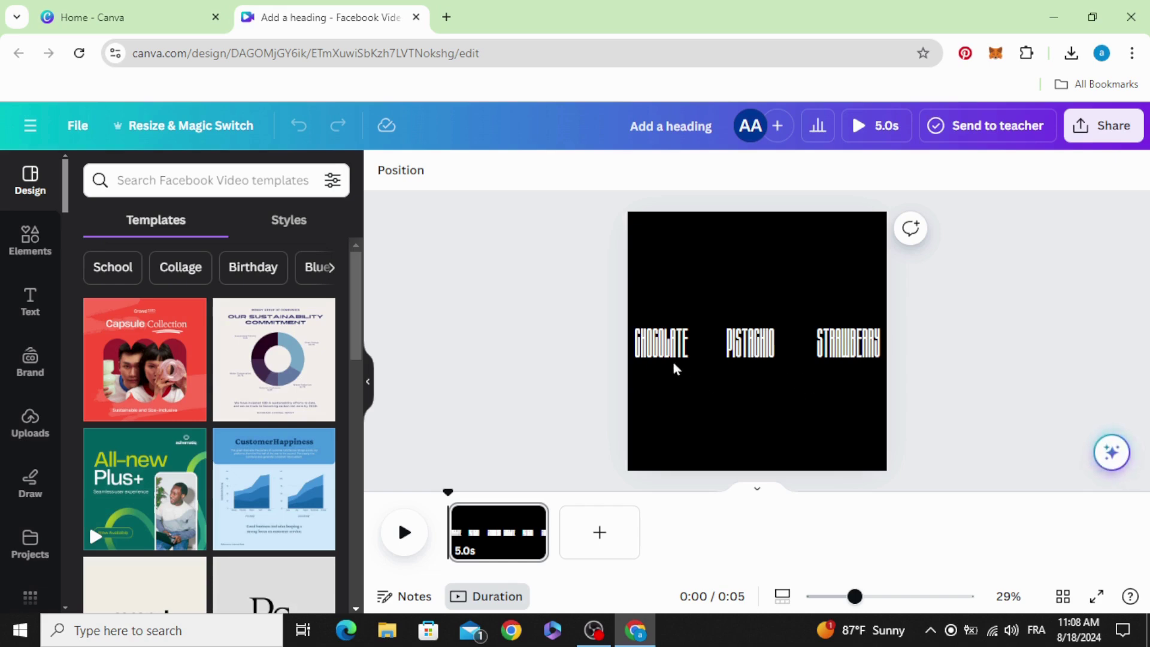
Step: Delete the three flavour headings from the square page and change its background from black to orange-yellow
left_click(688, 348)
left_click_drag(551, 259, 866, 407)
left_click(781, 288)
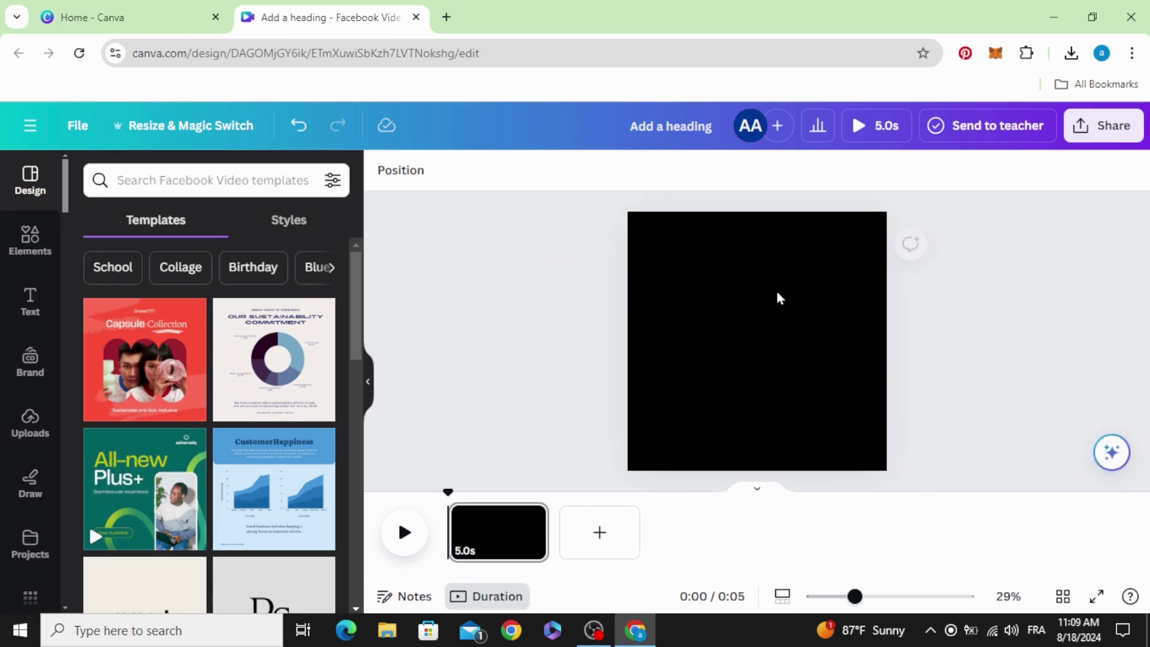
left_click(383, 170)
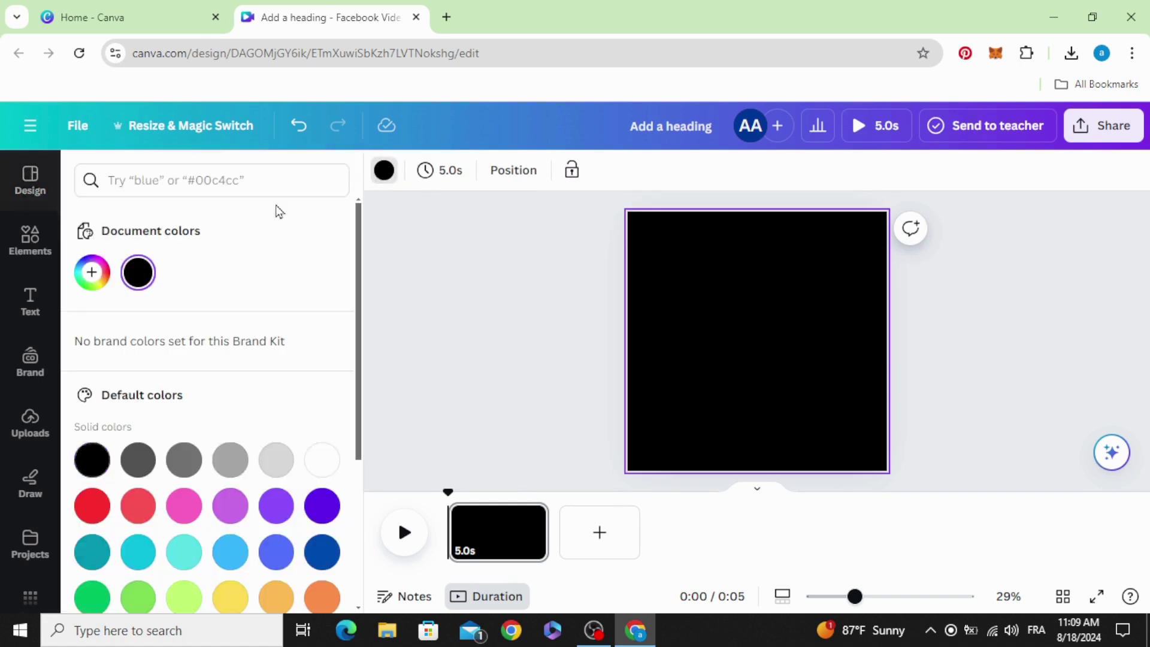
left_click(91, 272)
left_click_drag(114, 463, 422, 336)
left_click_drag(318, 357, 348, 358)
left_click(498, 343)
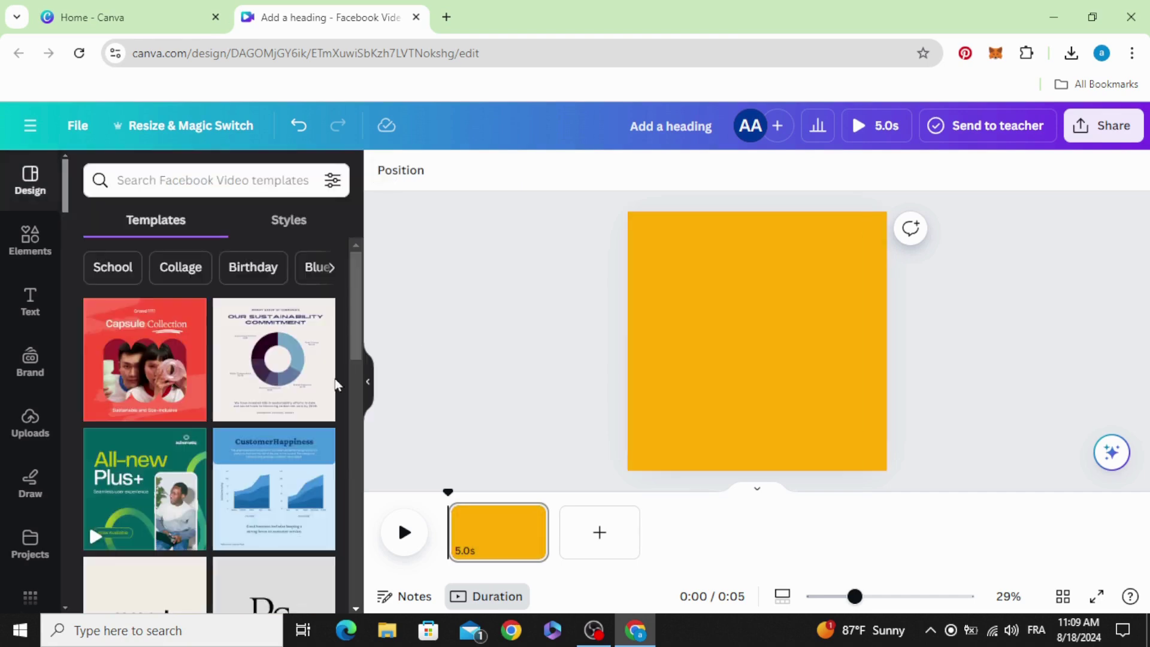
Step: Add the uploaded three-ice-cream image and enlarge it until only the chocolate ice cream bowl shows, centred on the page
left_click(32, 437)
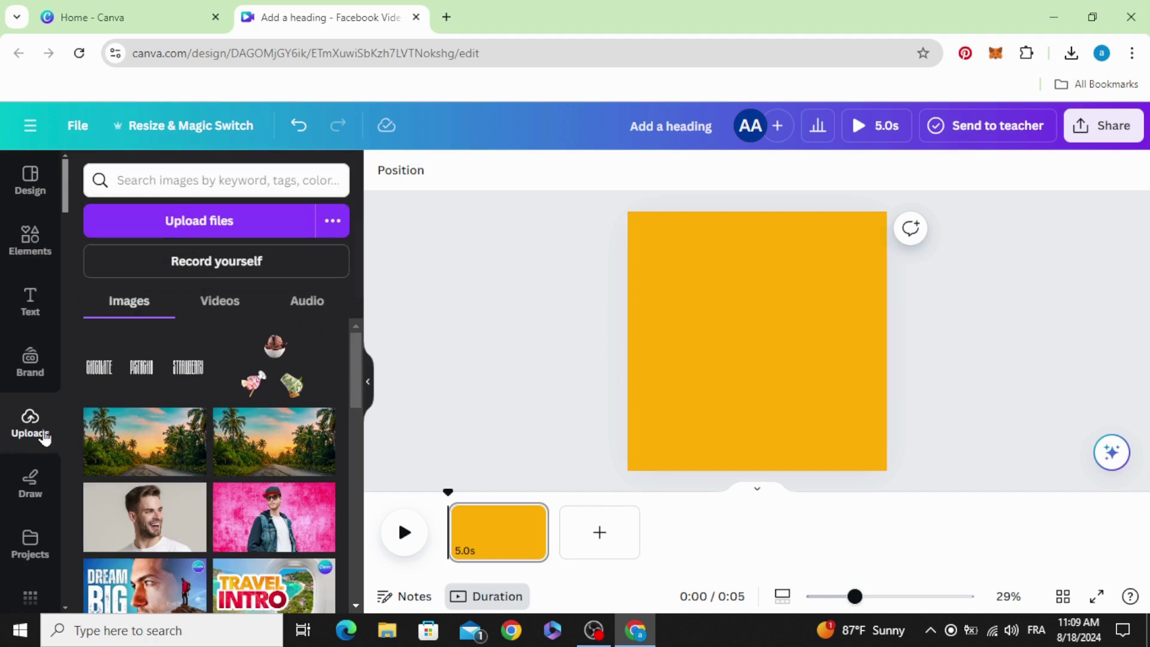
left_click_drag(272, 374, 760, 356)
left_click_drag(654, 385, 379, 539)
left_click_drag(619, 363, 828, 399)
left_click_drag(585, 312, 475, 267)
left_click_drag(527, 311, 550, 358)
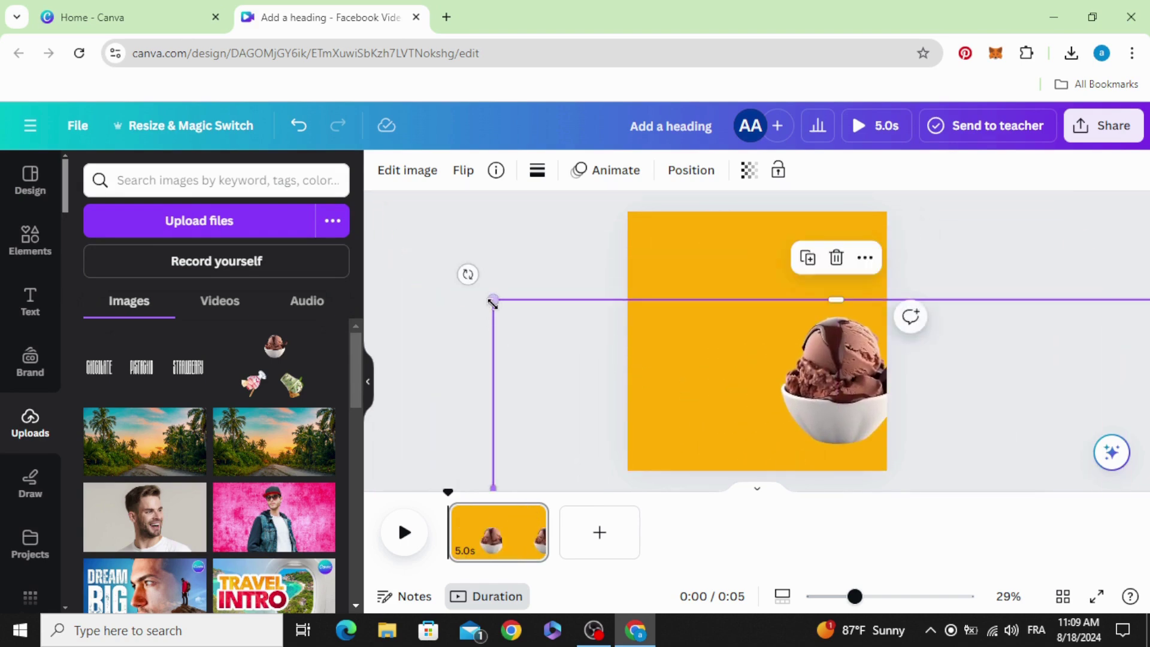
left_click_drag(493, 299, 390, 240)
left_click_drag(675, 336, 722, 382)
Step: Add the uploaded titles image, rotate it vertically, and enlarge and position it so only CHOCOLATE shows centred over the bowl
left_click_drag(115, 374, 730, 294)
mouse_move(753, 355)
left_mouse_down()
mouse_move(815, 332)
mouse_move(749, 335)
left_mouse_up()
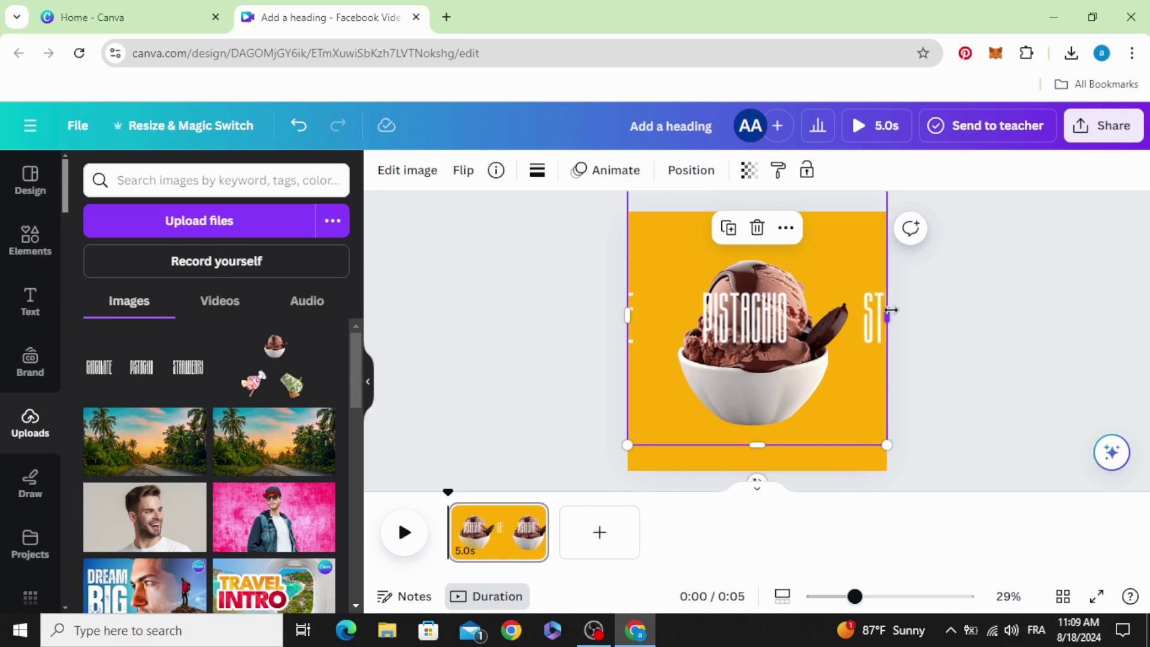
left_click_drag(891, 310, 861, 347)
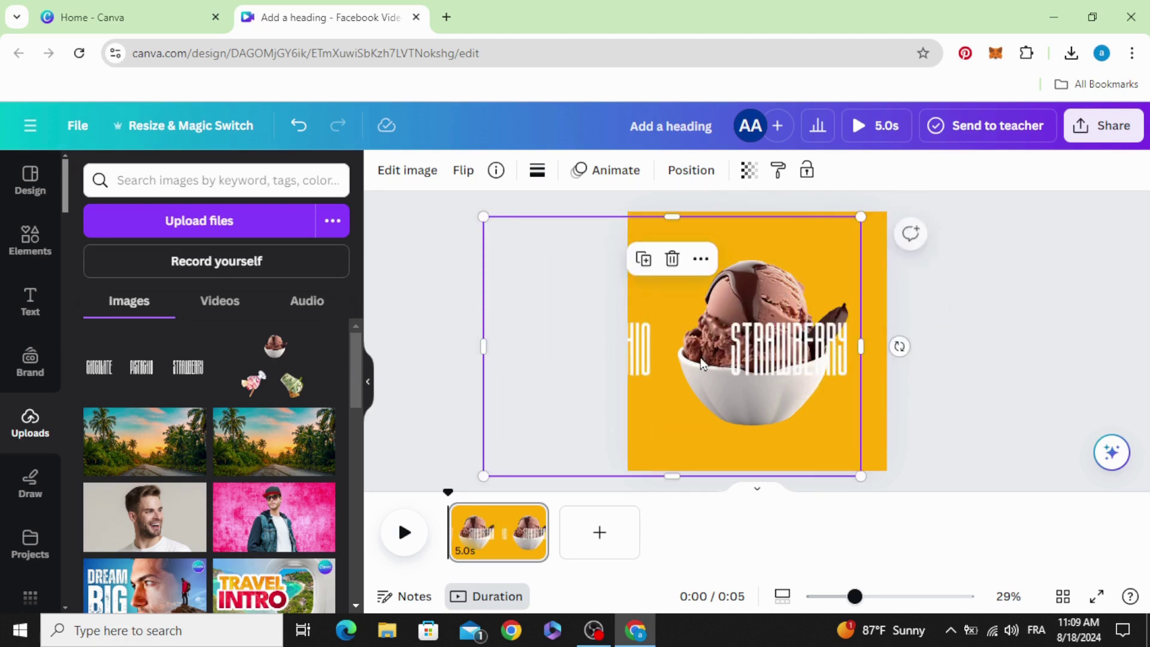
left_click_drag(488, 359, 893, 419)
left_click_drag(855, 380, 653, 313)
left_click_drag(826, 359, 975, 487)
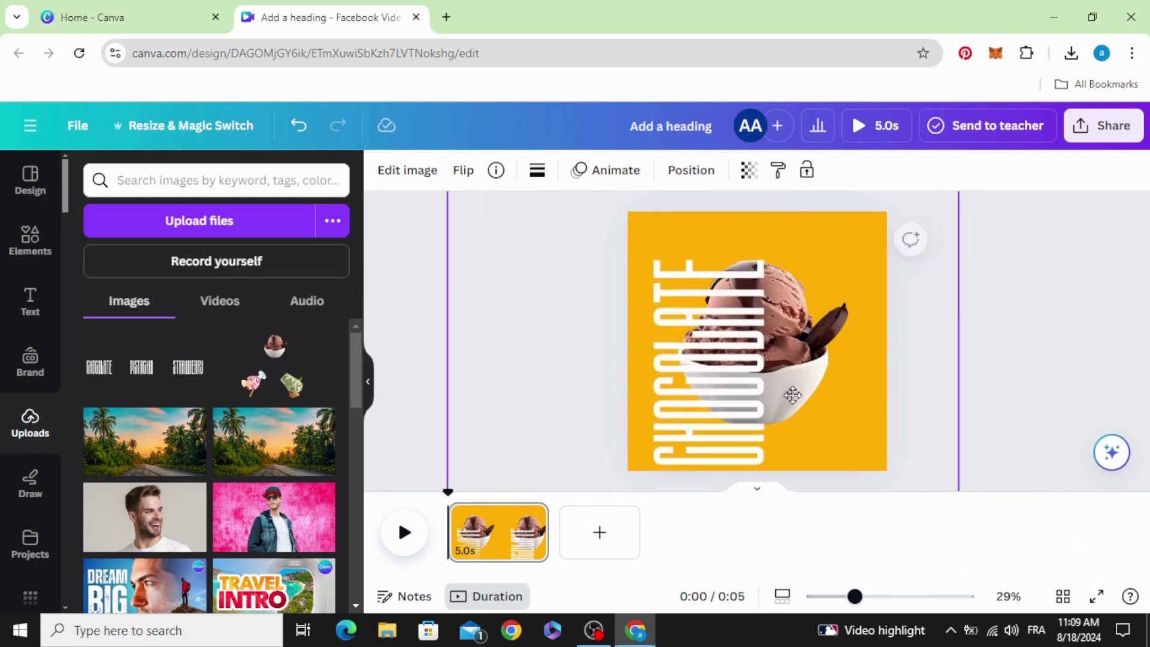
left_click_drag(793, 388, 800, 368)
left_click_drag(714, 357, 765, 382)
Step: Move the titles image behind the ice cream image in the layer order and enlarge it slightly, keeping CHOCOLATE centred
right_click(750, 327)
mouse_move(827, 318)
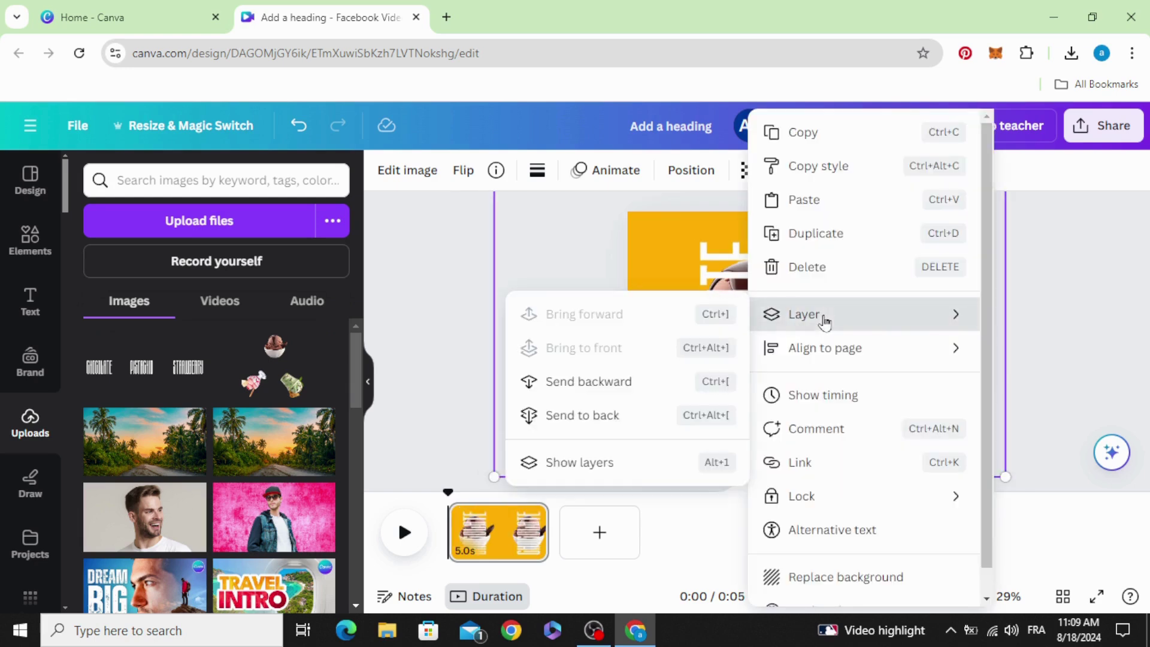
left_click(616, 463)
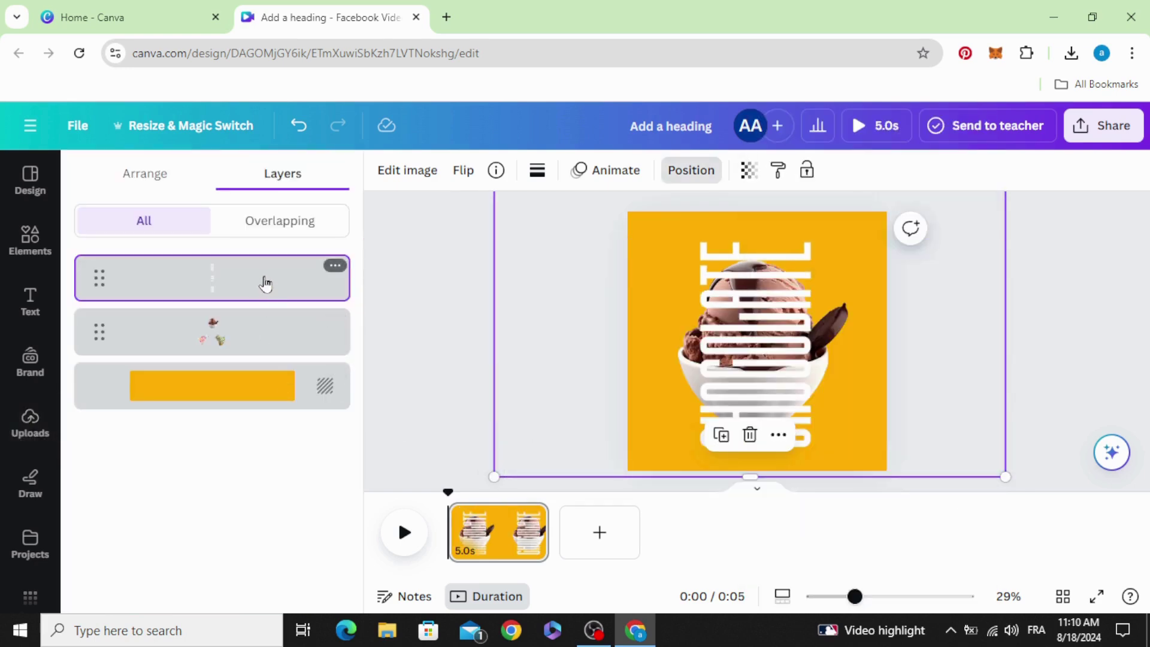
left_click_drag(264, 283, 236, 339)
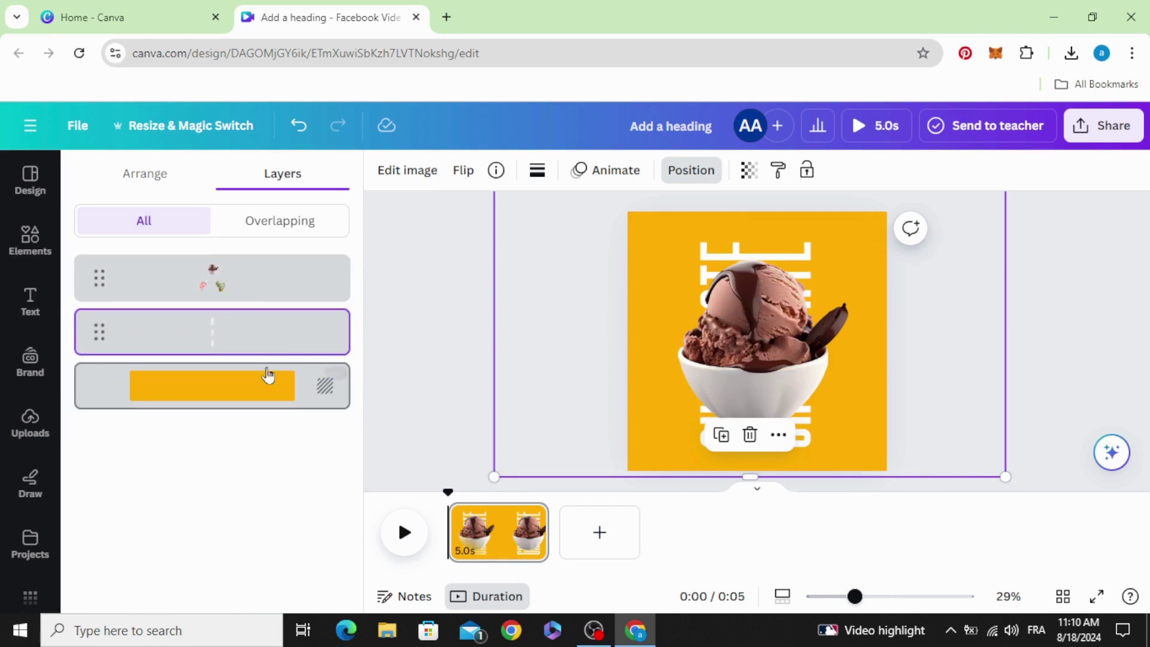
left_click_drag(496, 468, 472, 478)
left_click_drag(541, 361, 550, 368)
Step: Search the graphics elements for bokeh and add the white bokeh lights graphic to the page
left_click(27, 239)
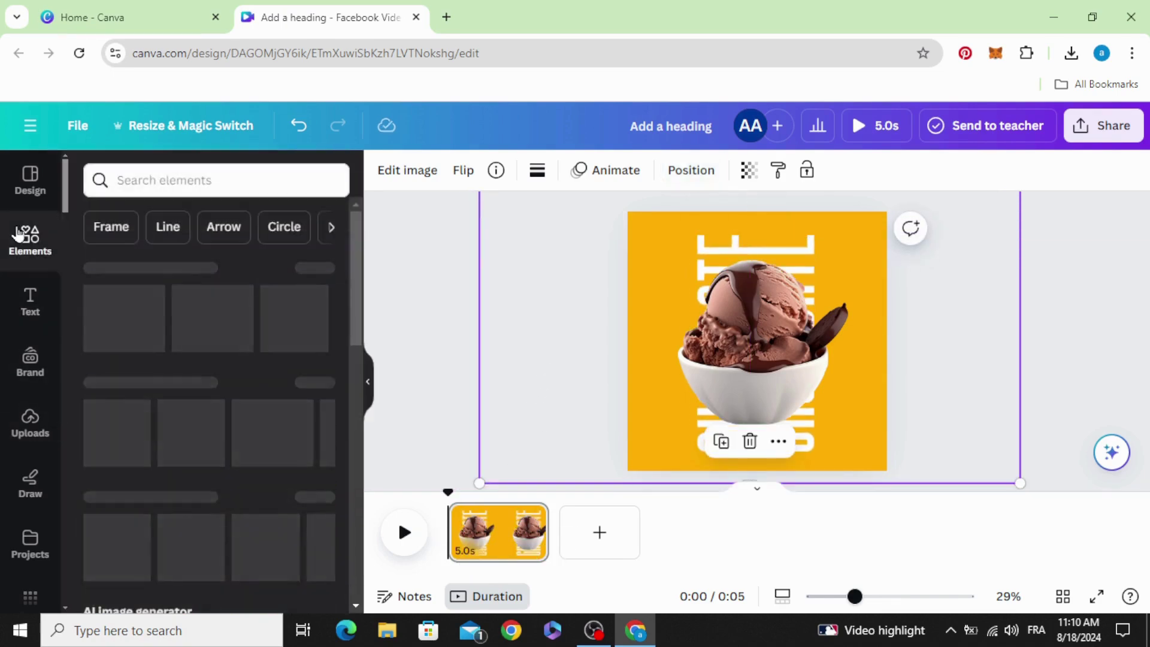
left_click(147, 187)
type("B")
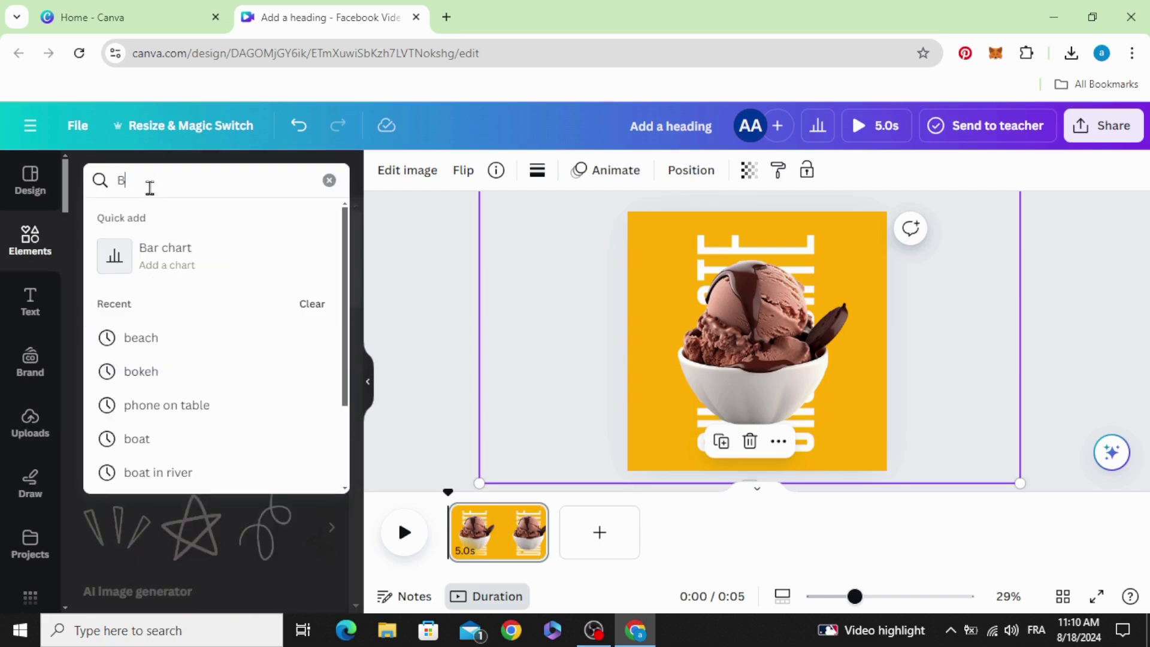
type("OKE")
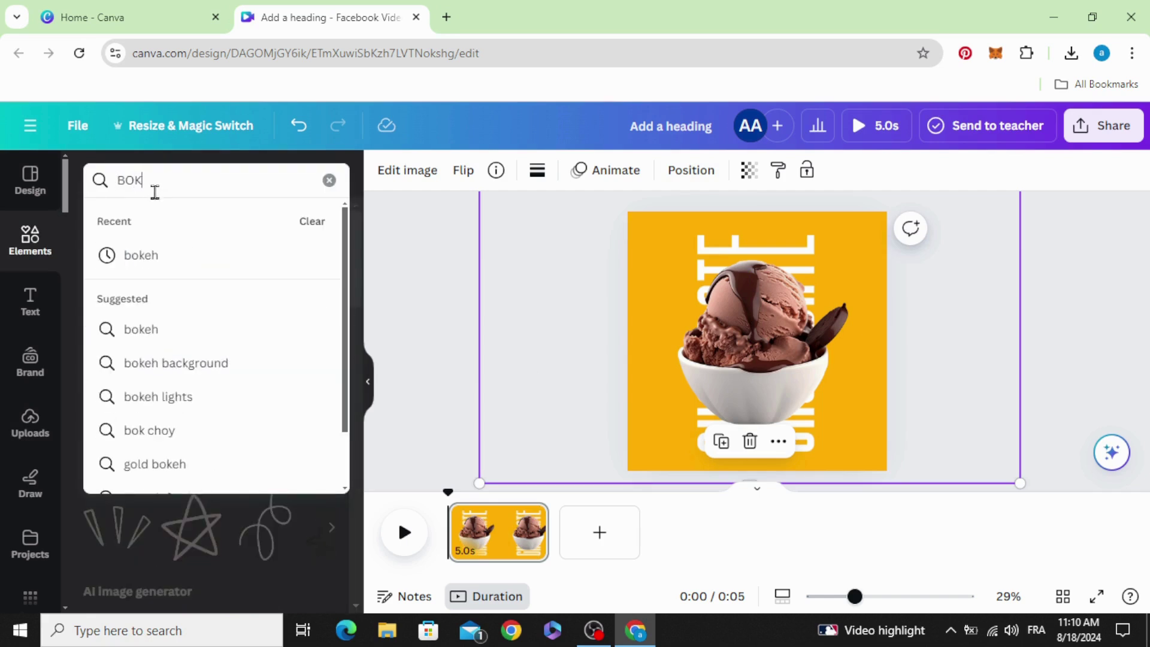
left_click(181, 251)
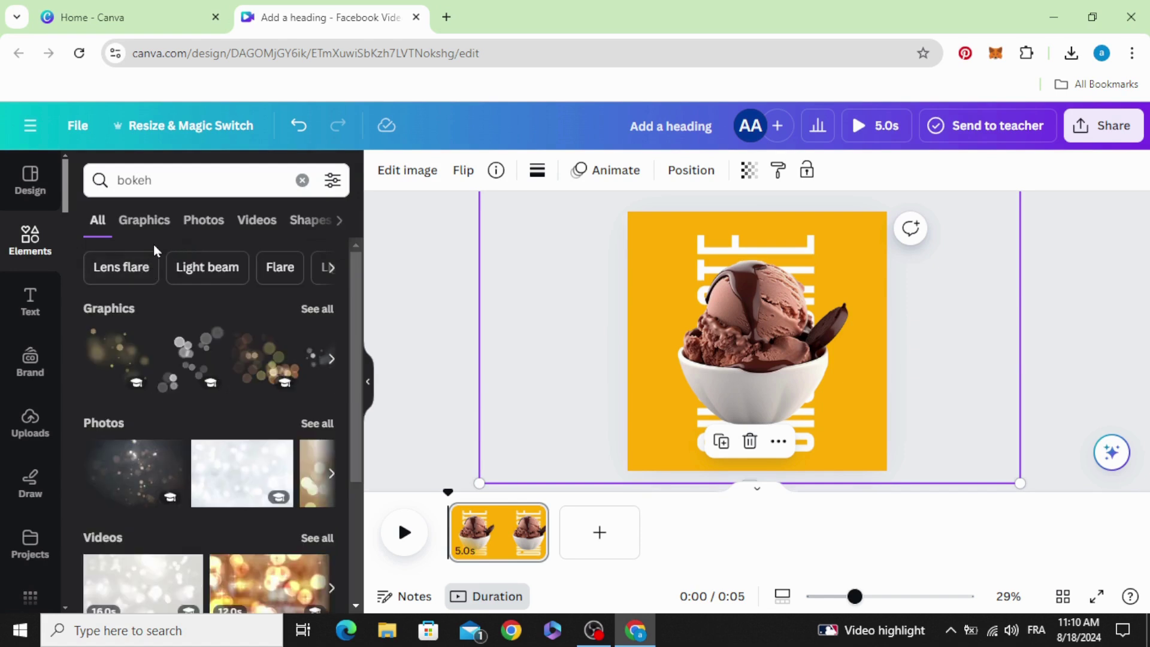
left_click(141, 222)
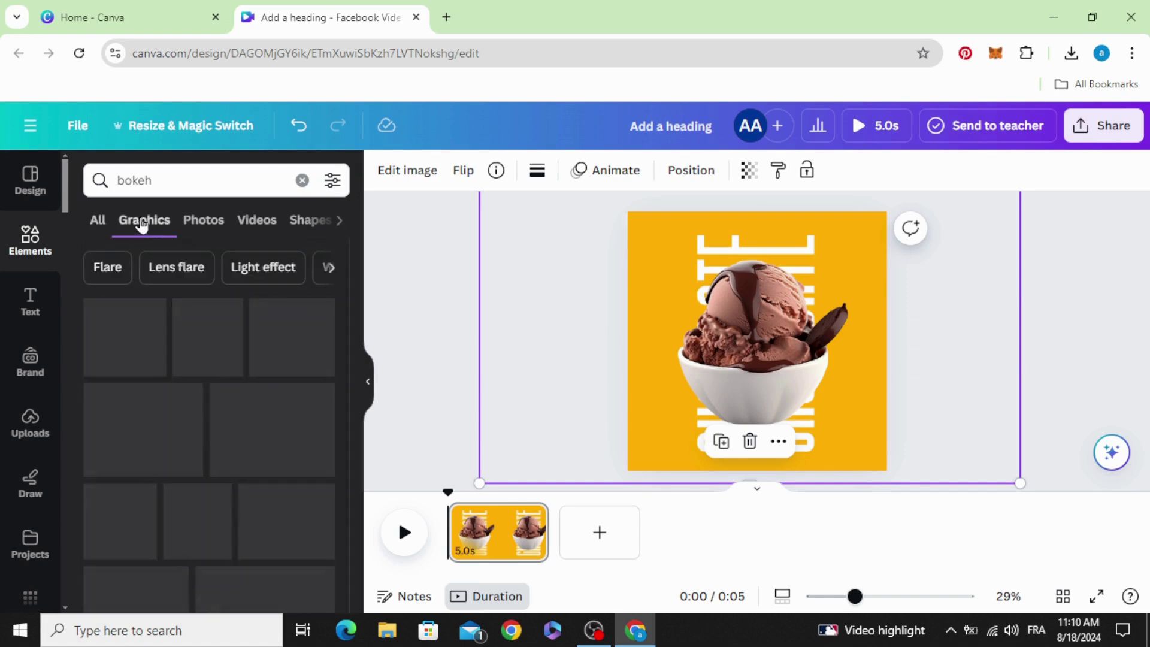
scroll(134, 250, "down", 3)
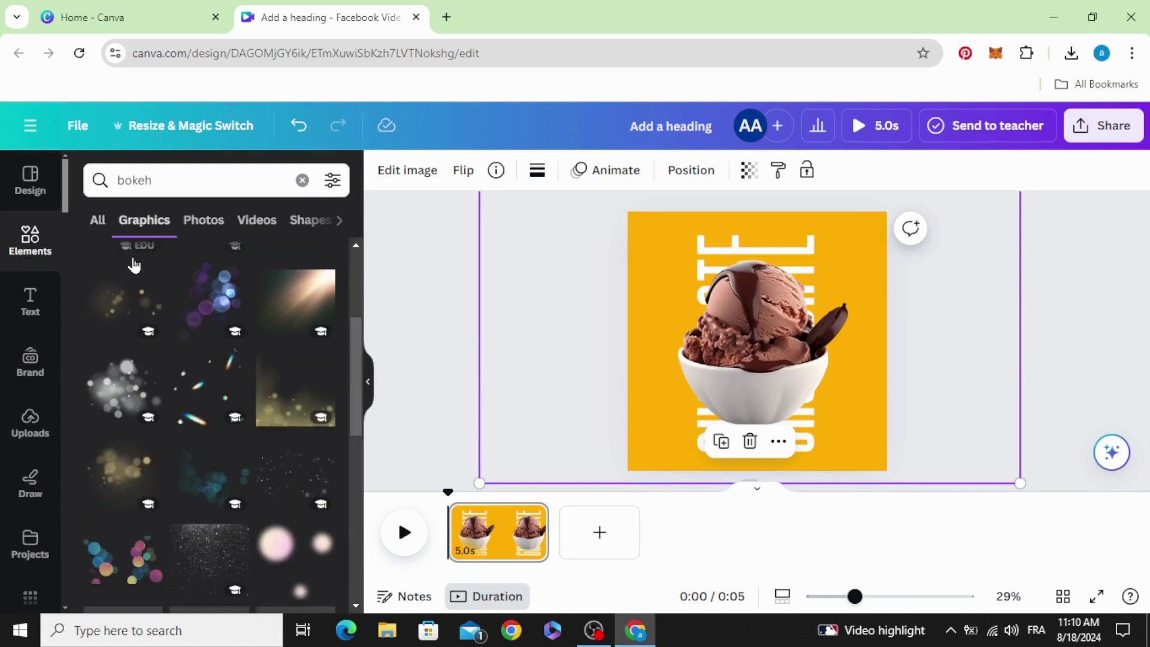
left_click(106, 384)
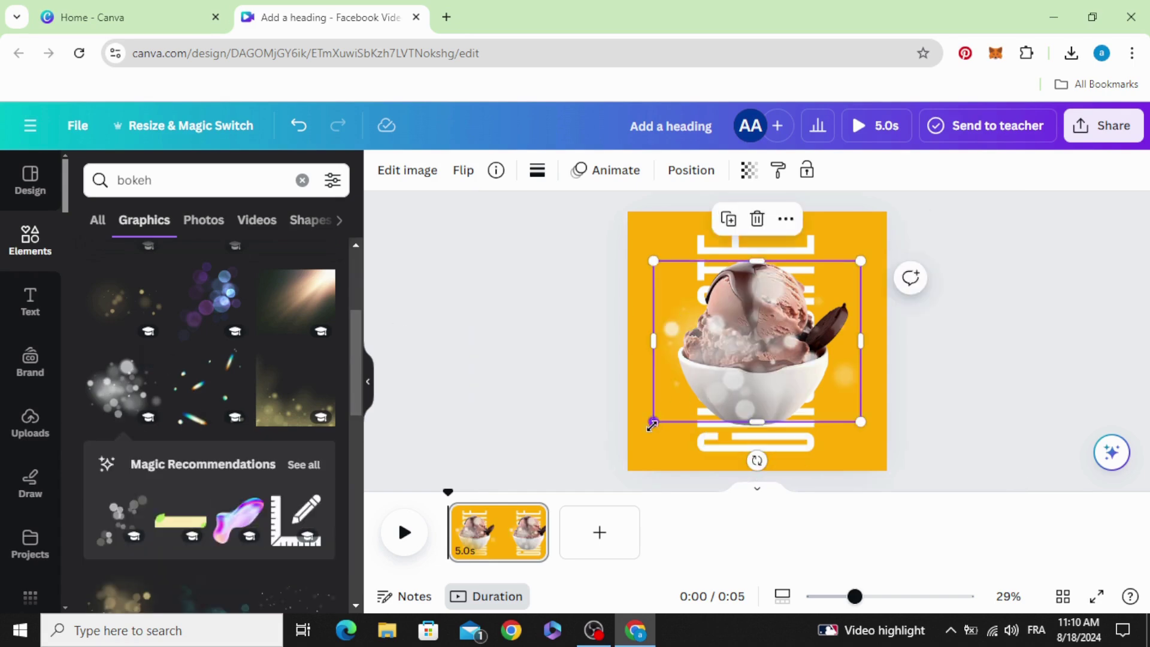
Step: Enlarge the bokeh graphic to cover the whole page and send it one layer backward, behind the ice cream
left_click_drag(653, 426, 573, 482)
left_click_drag(865, 257, 925, 232)
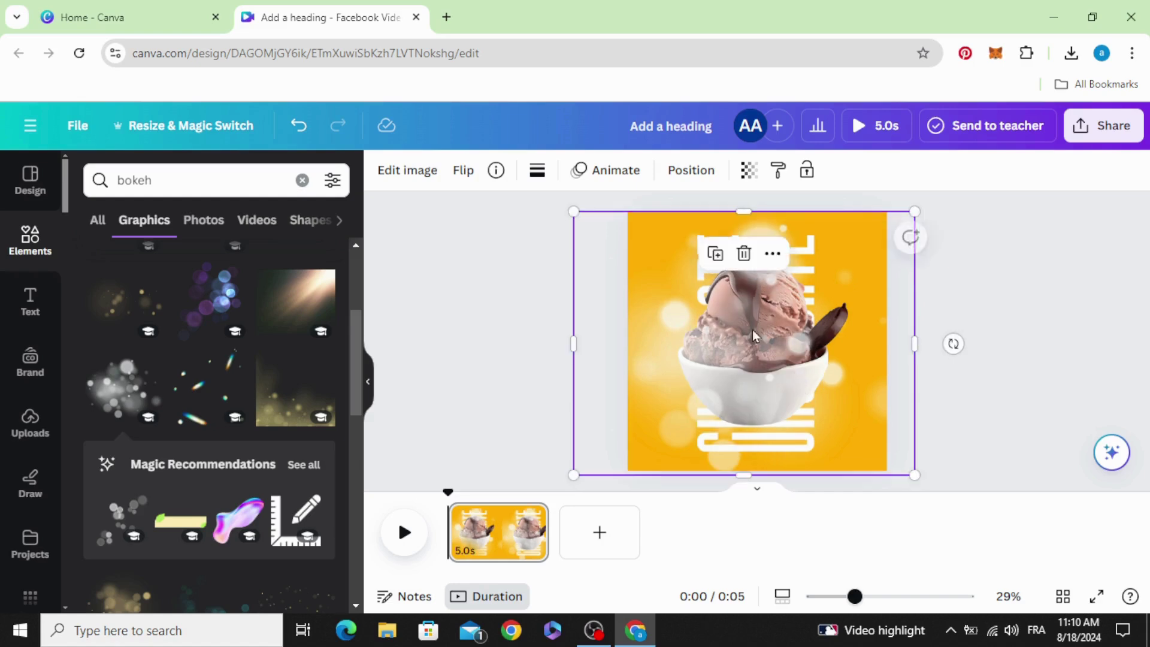
right_click(737, 310)
mouse_move(872, 323)
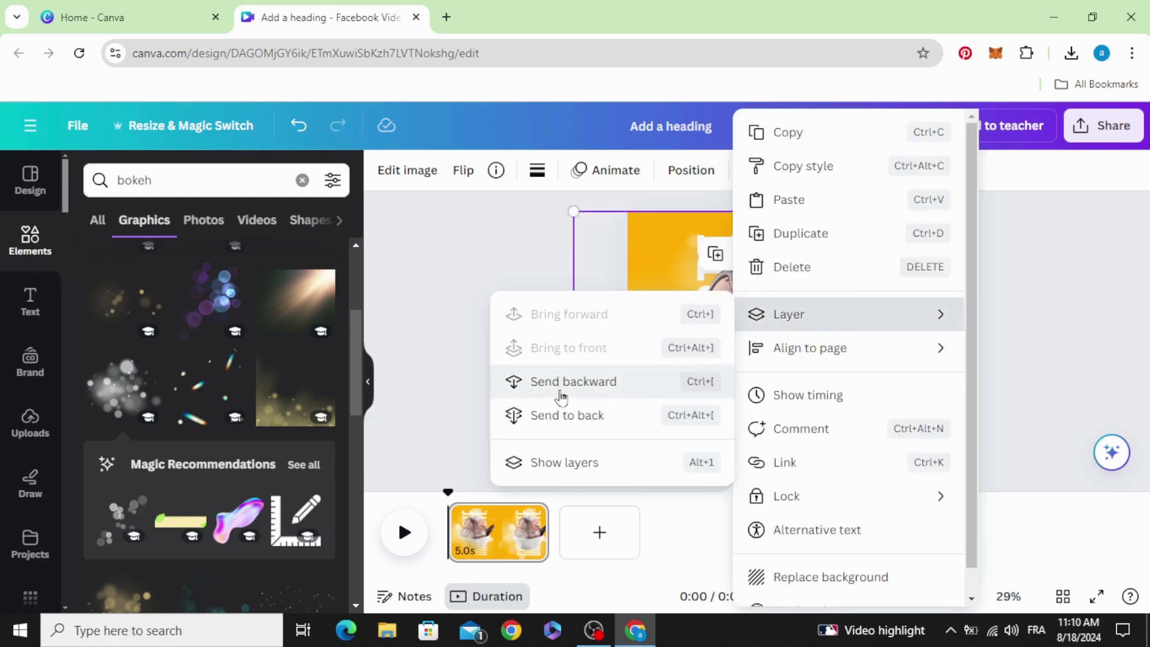
left_click(602, 389)
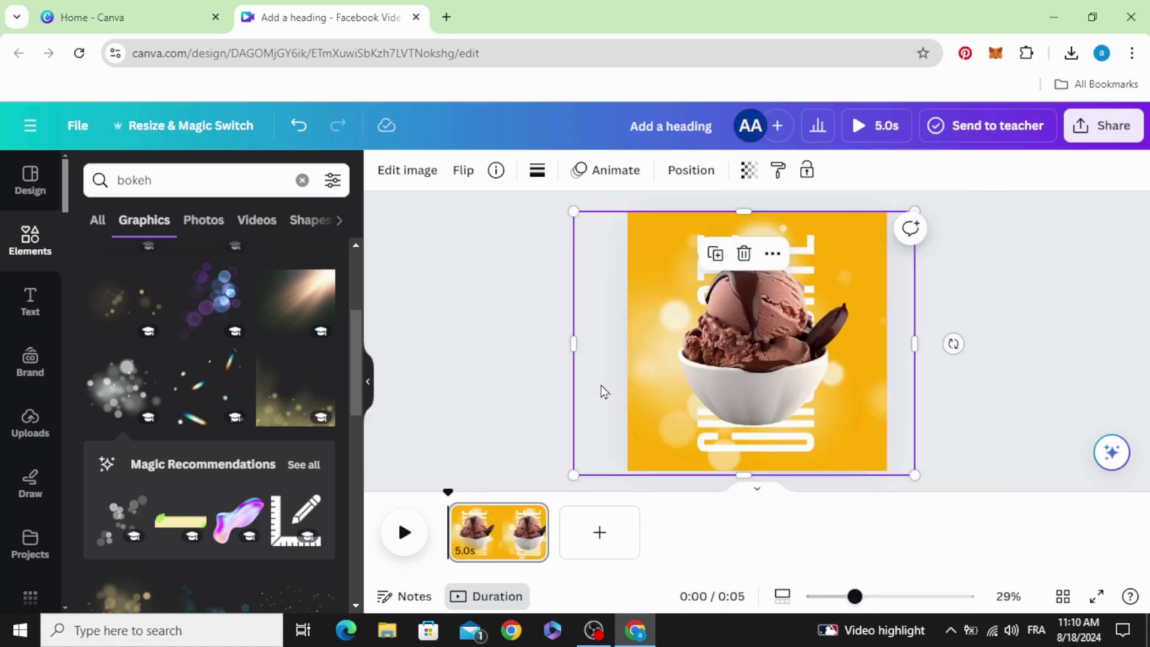
Step: Duplicate the chocolate ice cream page
left_click(518, 362)
right_click(514, 522)
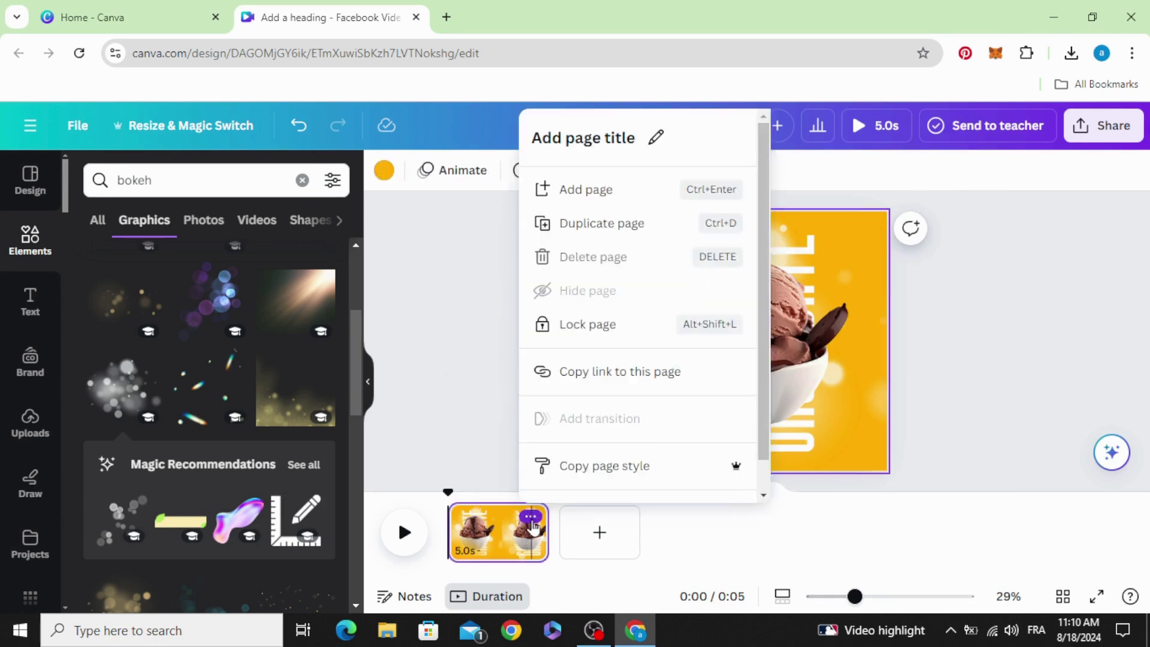
left_click(632, 239)
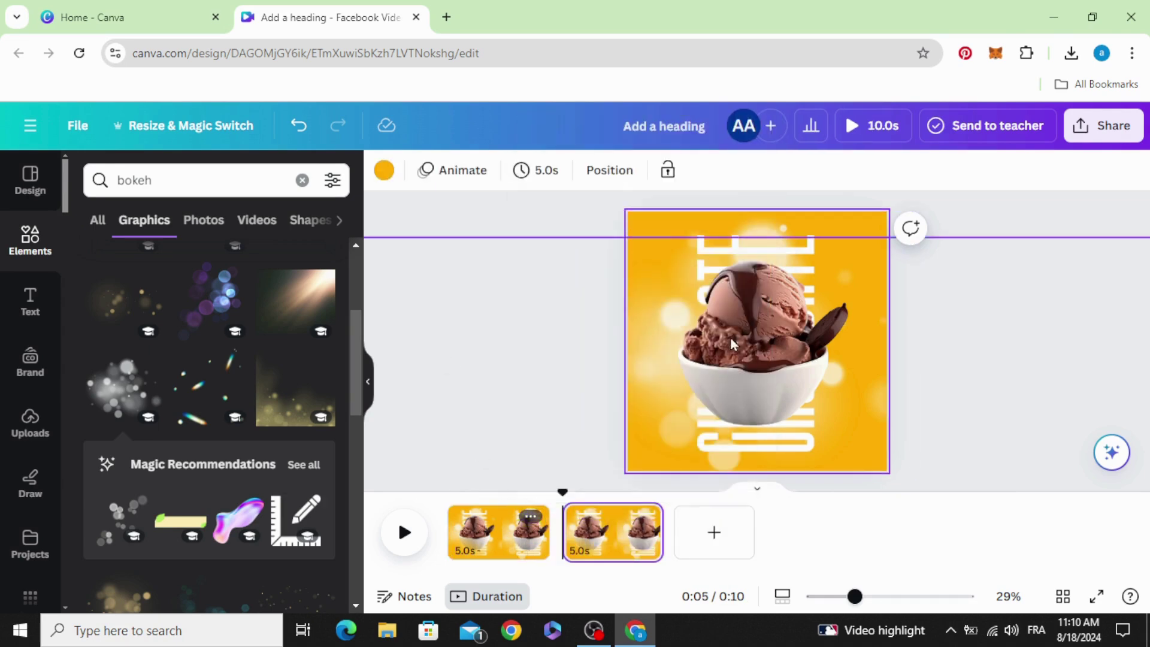
Step: On page 2, rotate the ice creams image and nudge it so the pistachio ice cream is centred on the page
left_click(803, 362)
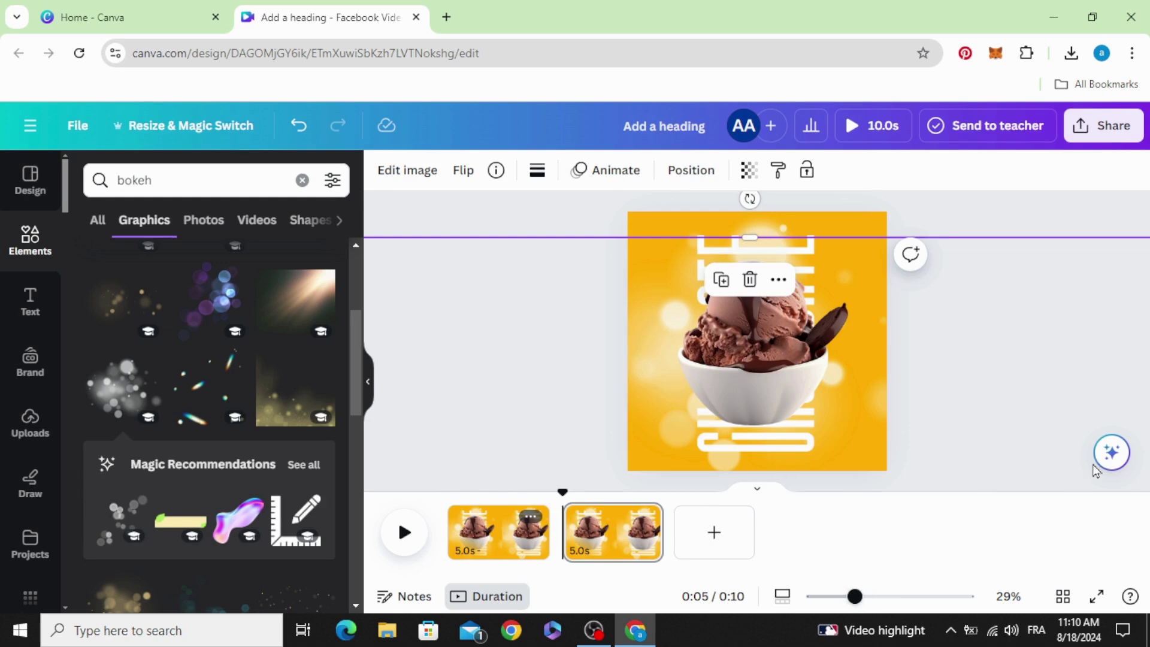
left_click_drag(855, 596, 830, 596)
left_click_drag(1025, 402, 608, 257)
left_click_drag(748, 308, 743, 320)
Step: On page 2, rotate the bokeh graphic and shift the titles image down so PISTACHIO sits behind the ice cream
right_click(709, 308)
mouse_move(919, 314)
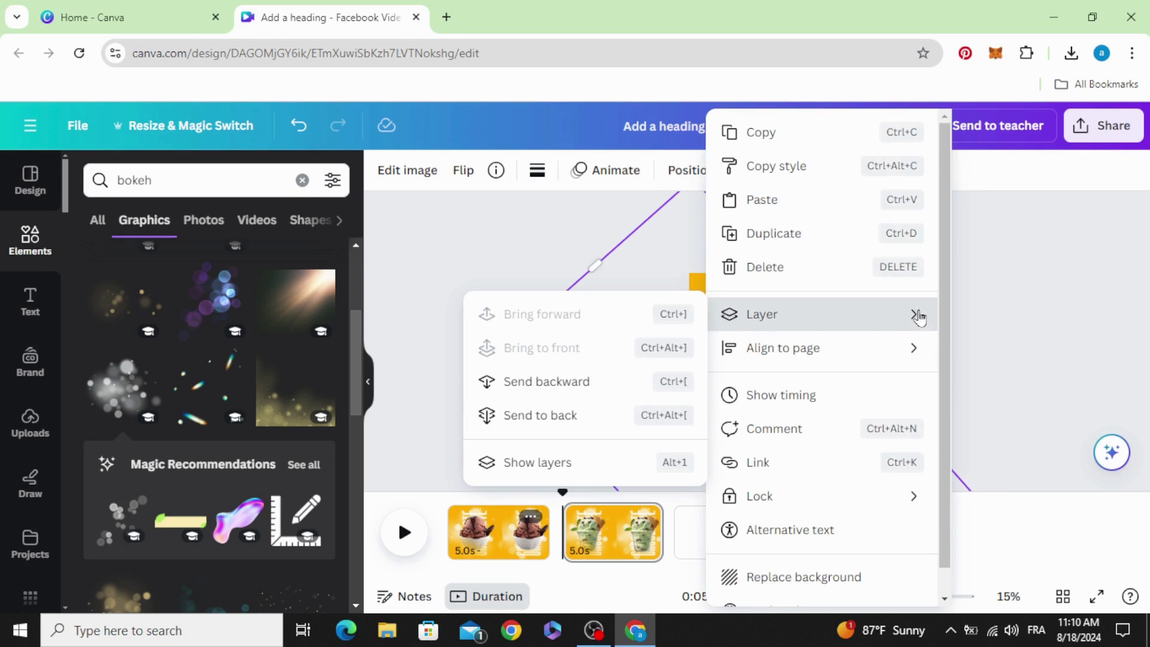
left_click(578, 478)
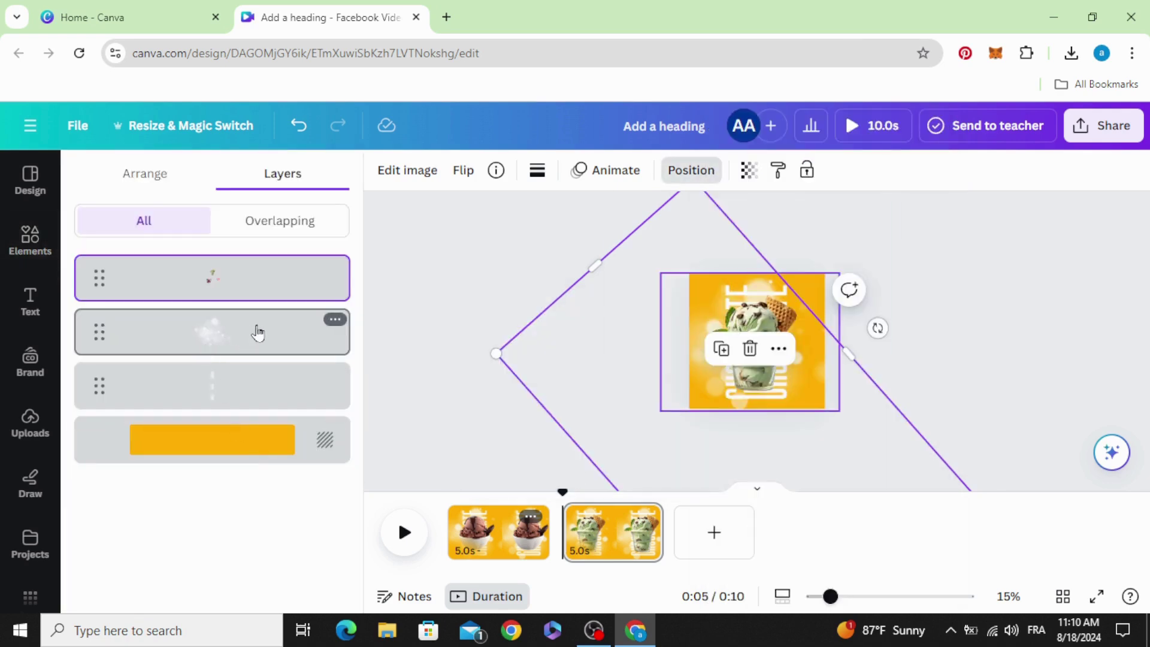
left_click(219, 334)
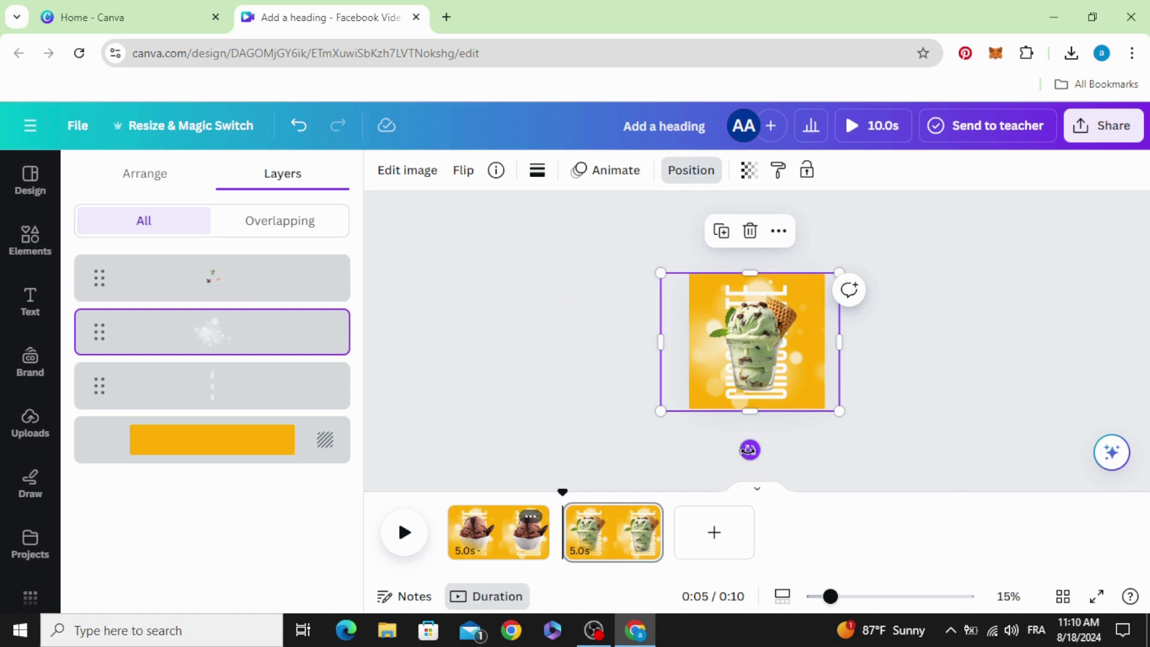
left_click_drag(749, 449, 629, 334)
left_click(283, 376)
left_click_drag(788, 225, 790, 408)
Step: Set the background colour of page 2 to bright green #00FF29
left_click(240, 448)
left_click(381, 173)
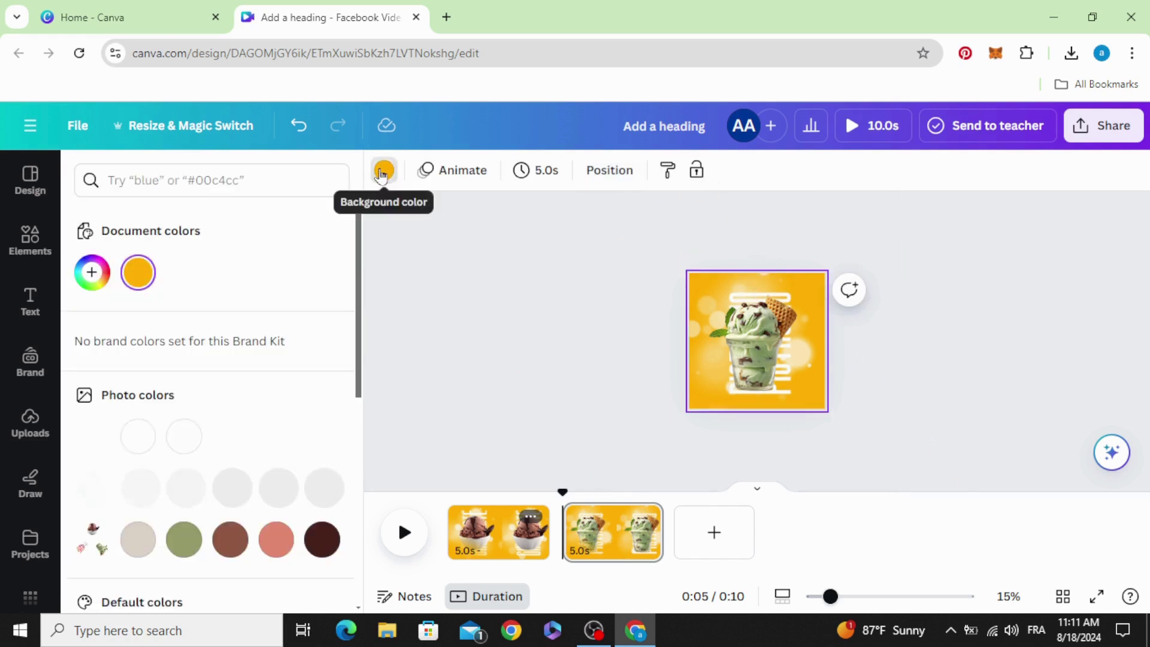
left_click(92, 272)
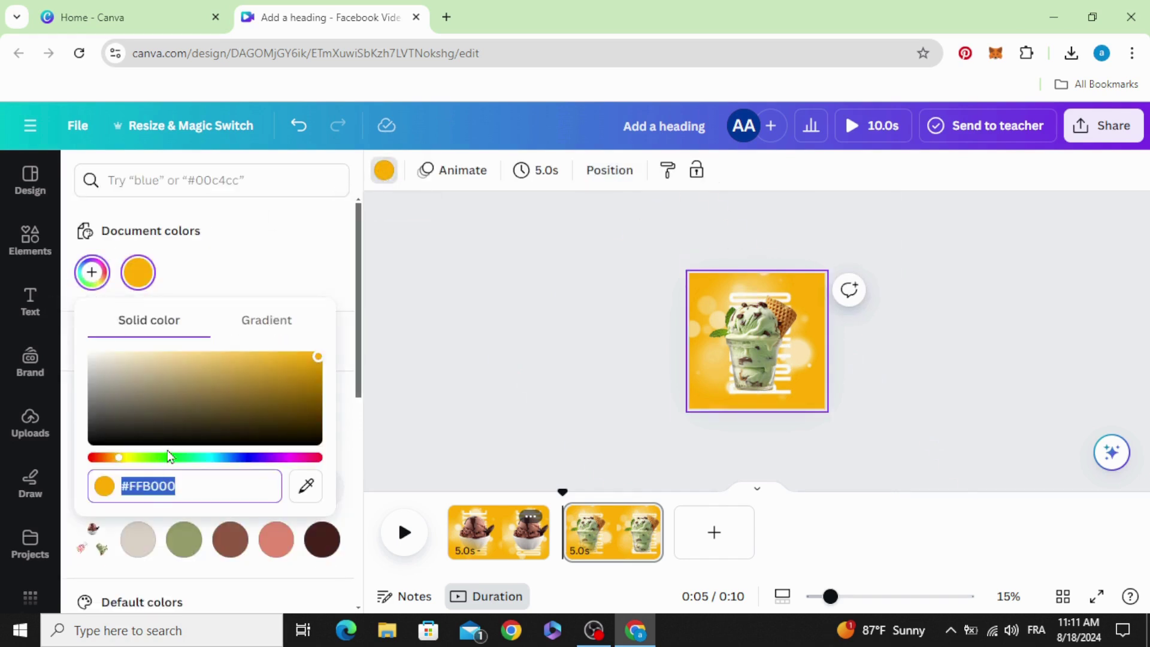
left_click(174, 457)
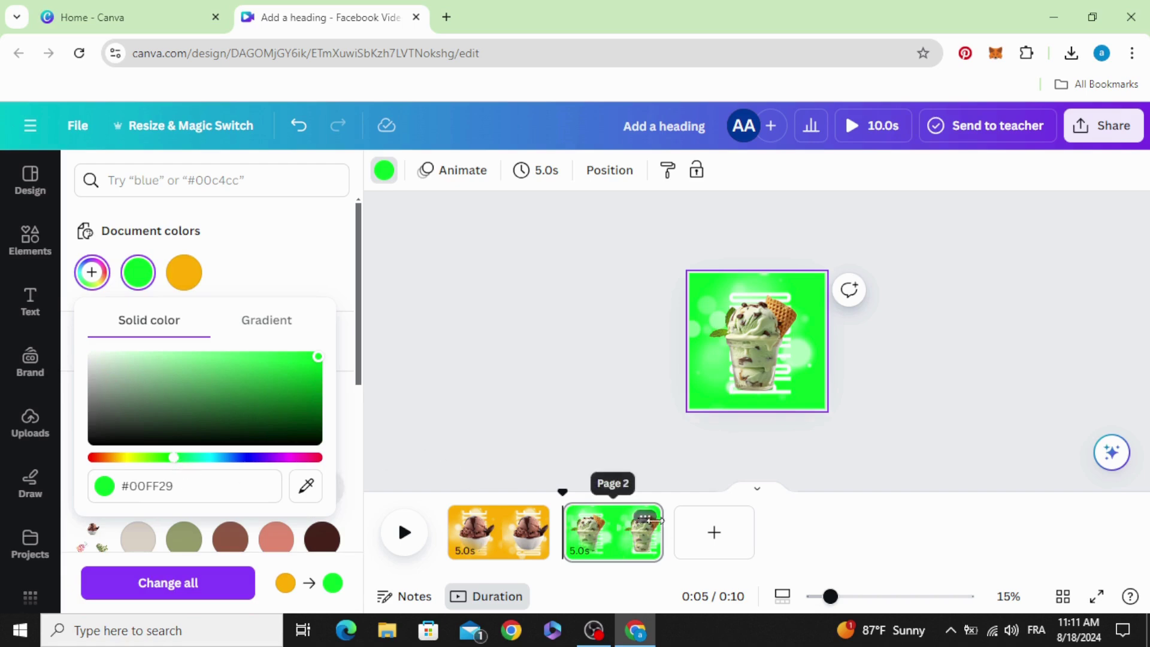
Step: Duplicate the green pistachio page and rotate the ice creams image on the copy so the strawberry ice cream is centred
left_click(647, 522)
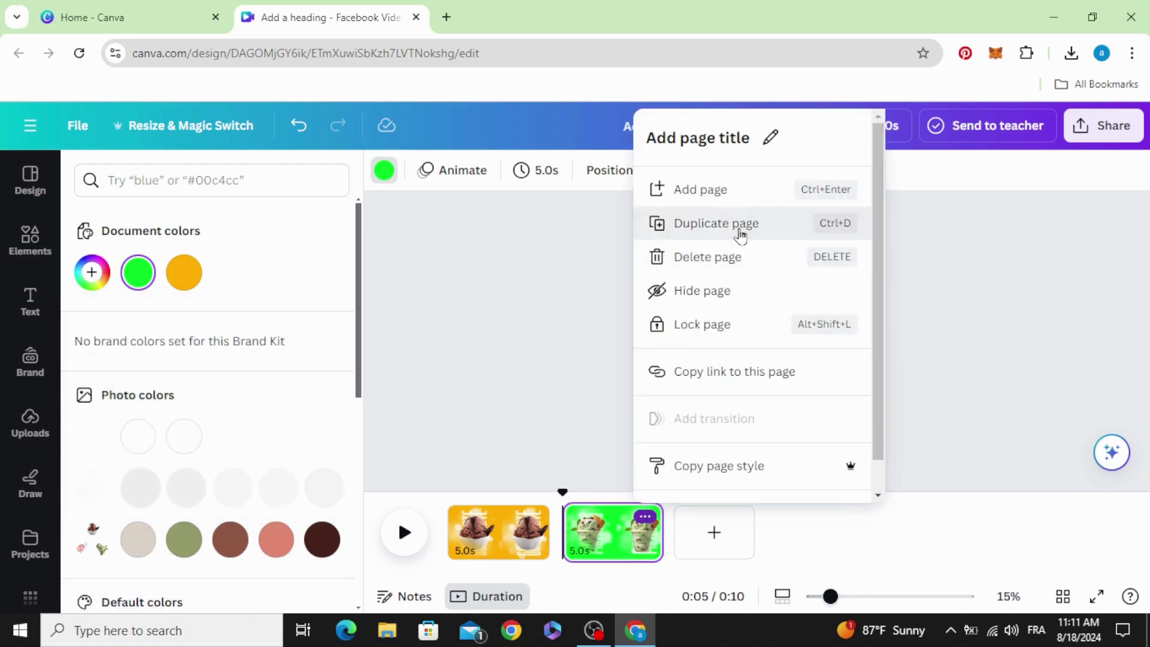
left_click(741, 233)
left_click(748, 342)
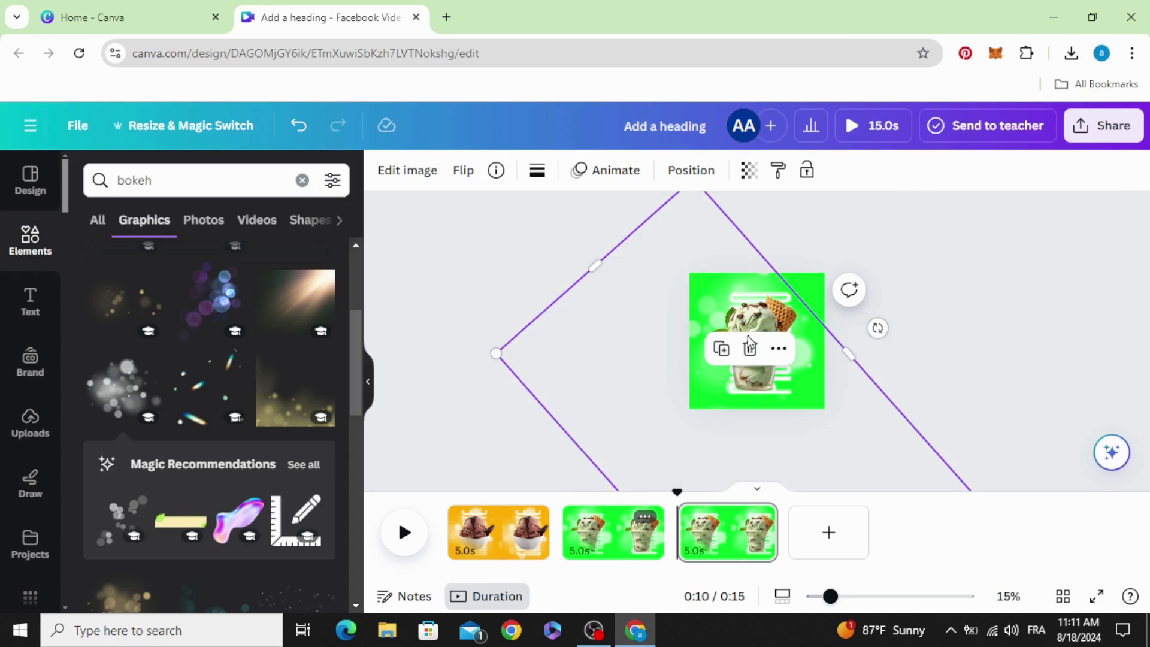
left_click_drag(877, 328, 568, 288)
Step: Select the bokeh layer on page 3 and rotate the graphic to a tilted angle that still covers the page
right_click(739, 312)
mouse_move(842, 326)
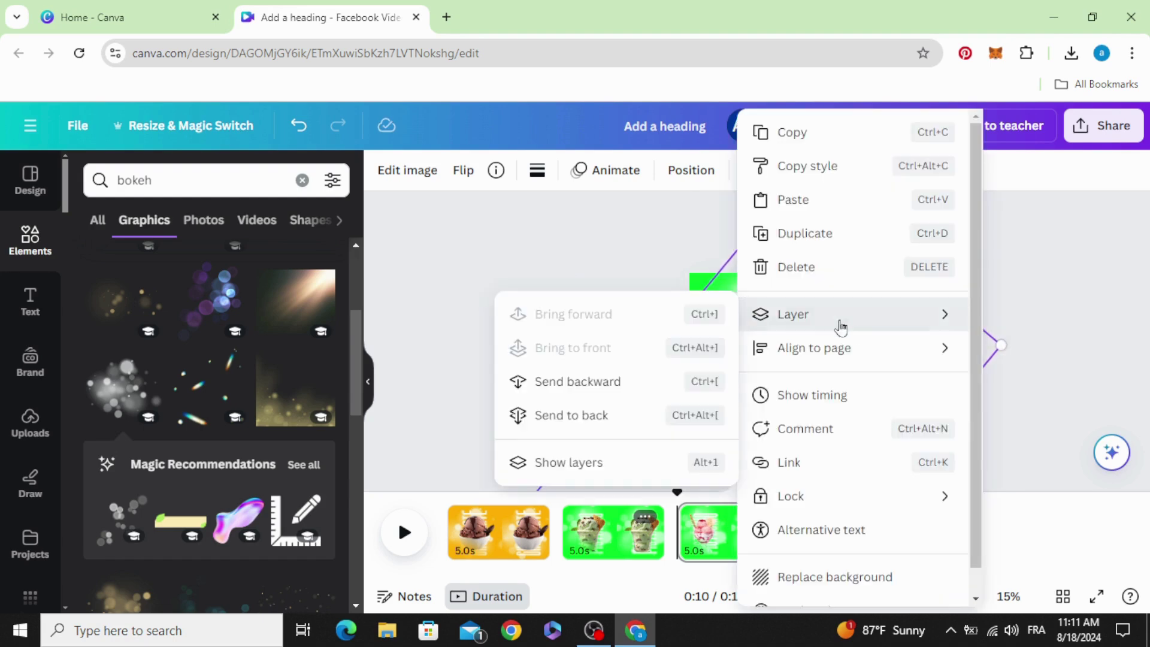
left_click(585, 463)
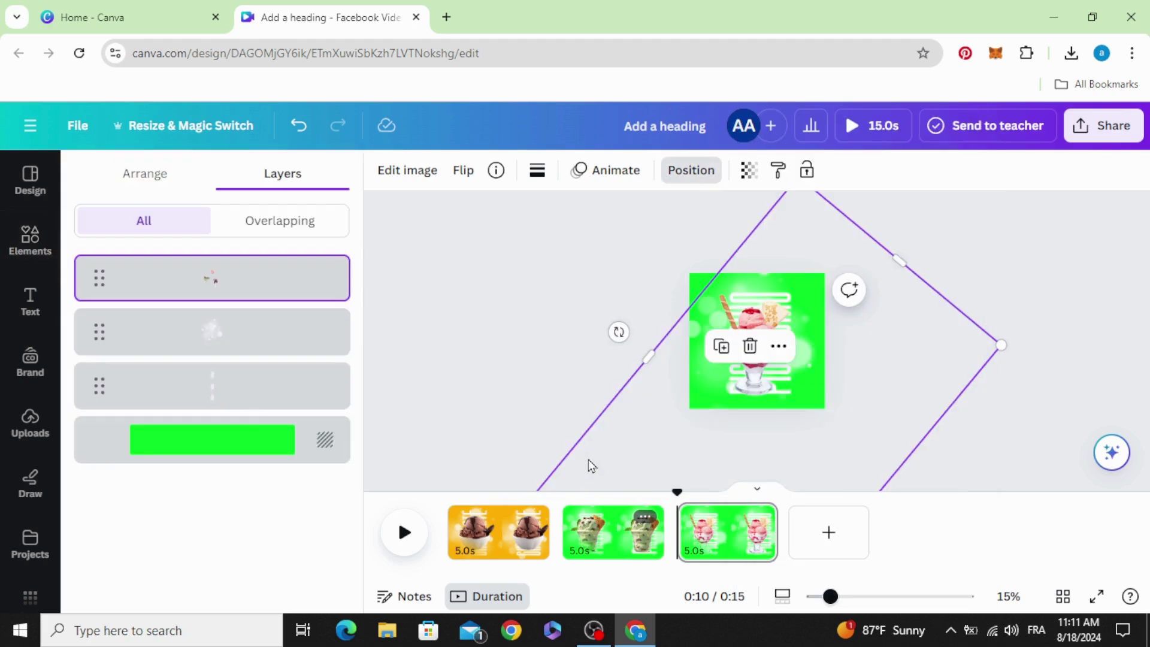
left_click(251, 340)
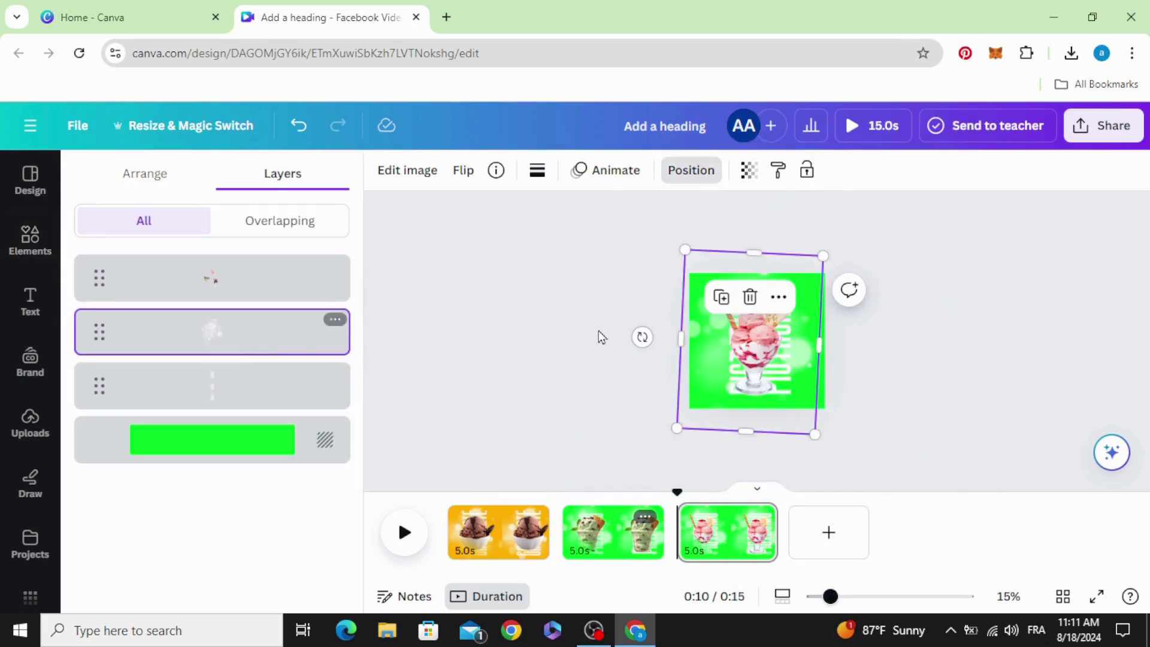
left_click_drag(641, 336, 786, 258)
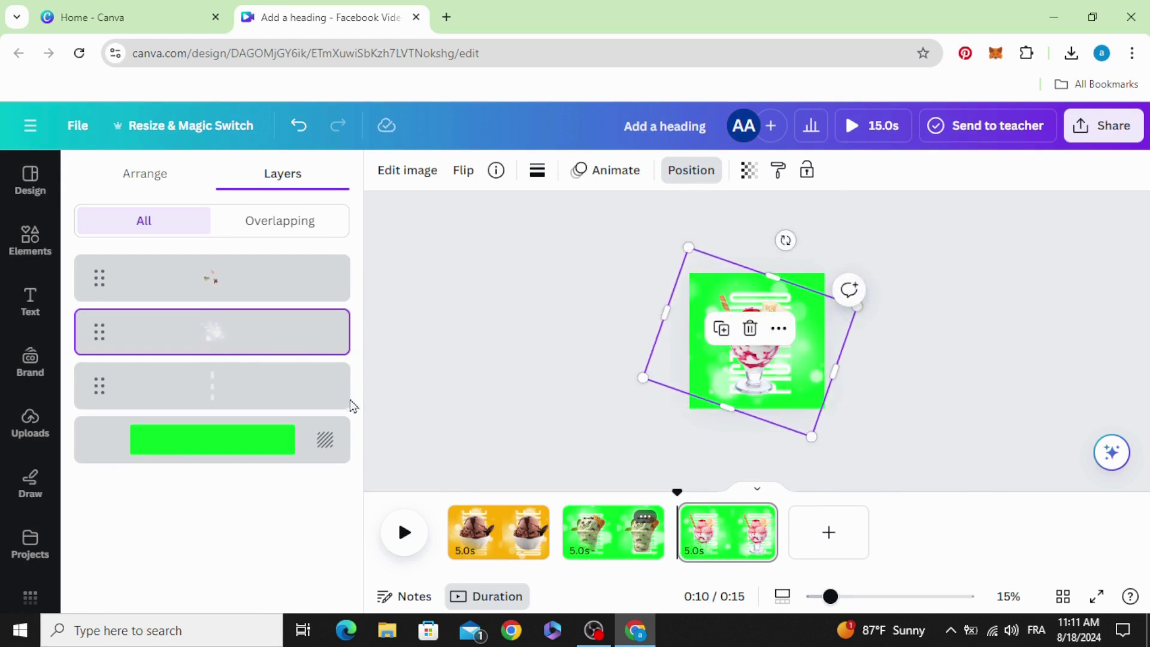
Step: Set the background colour of page 3 to pinkish red #FF0054
left_click(193, 446)
left_click(386, 177)
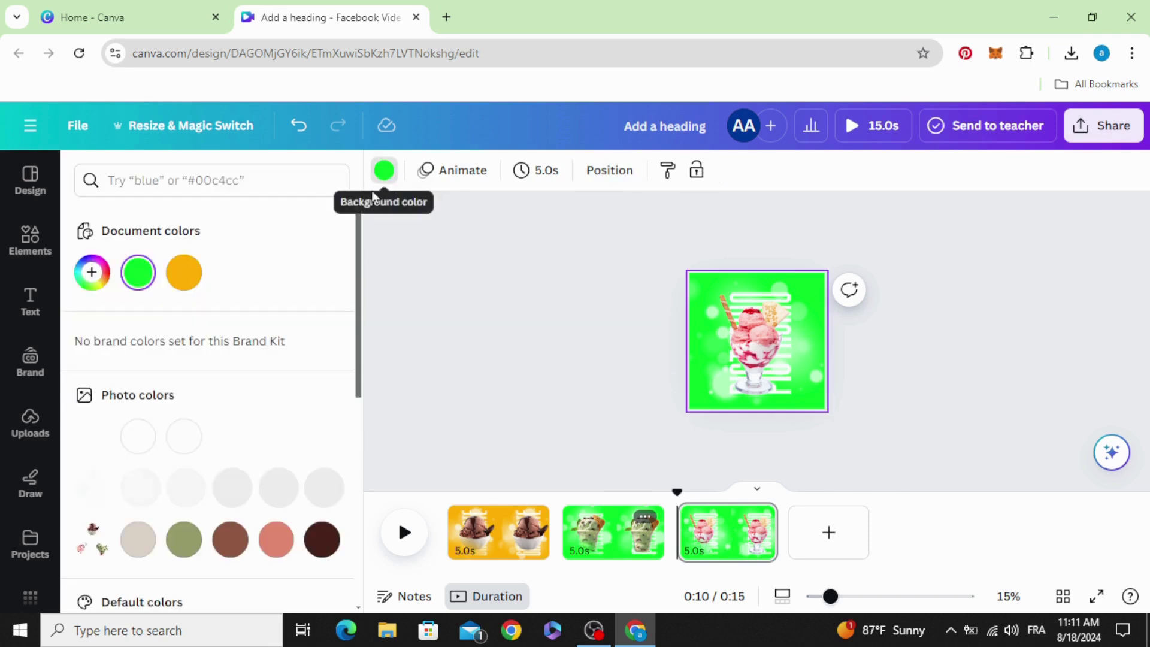
left_click(92, 273)
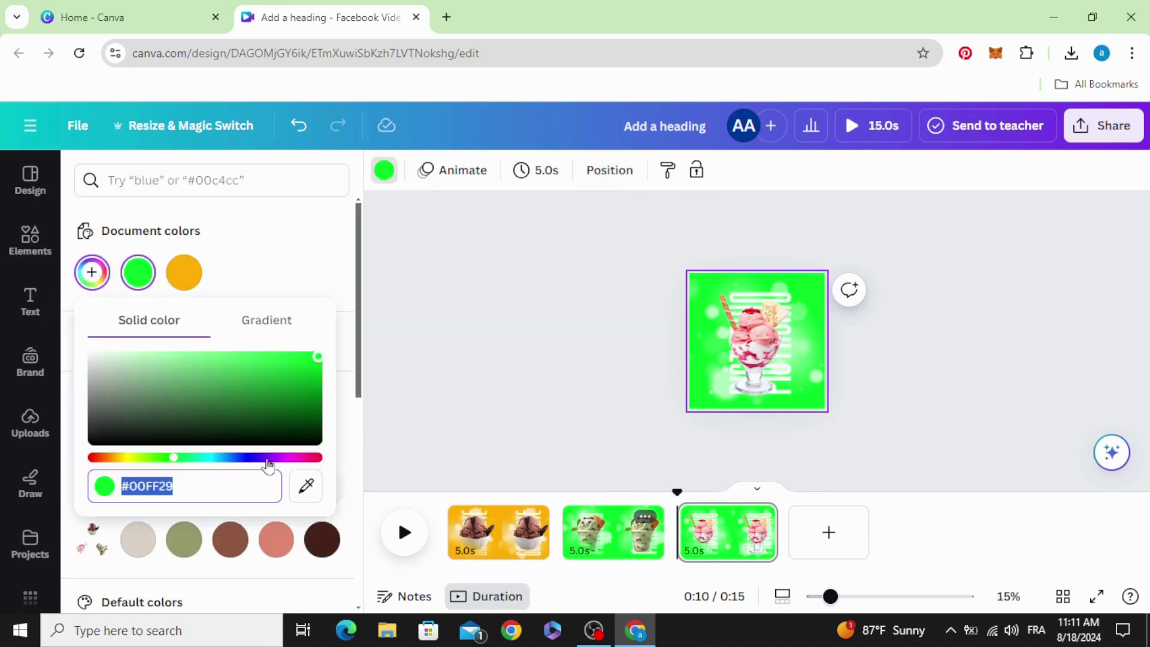
left_click(306, 457)
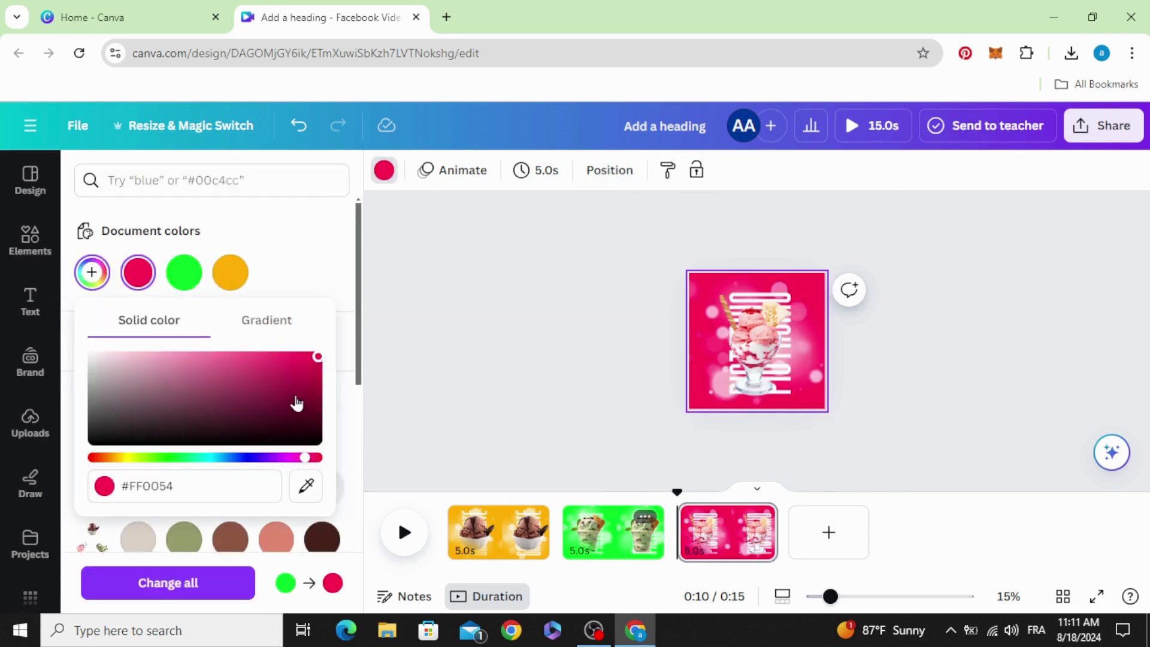
left_click(442, 331)
left_click(441, 328)
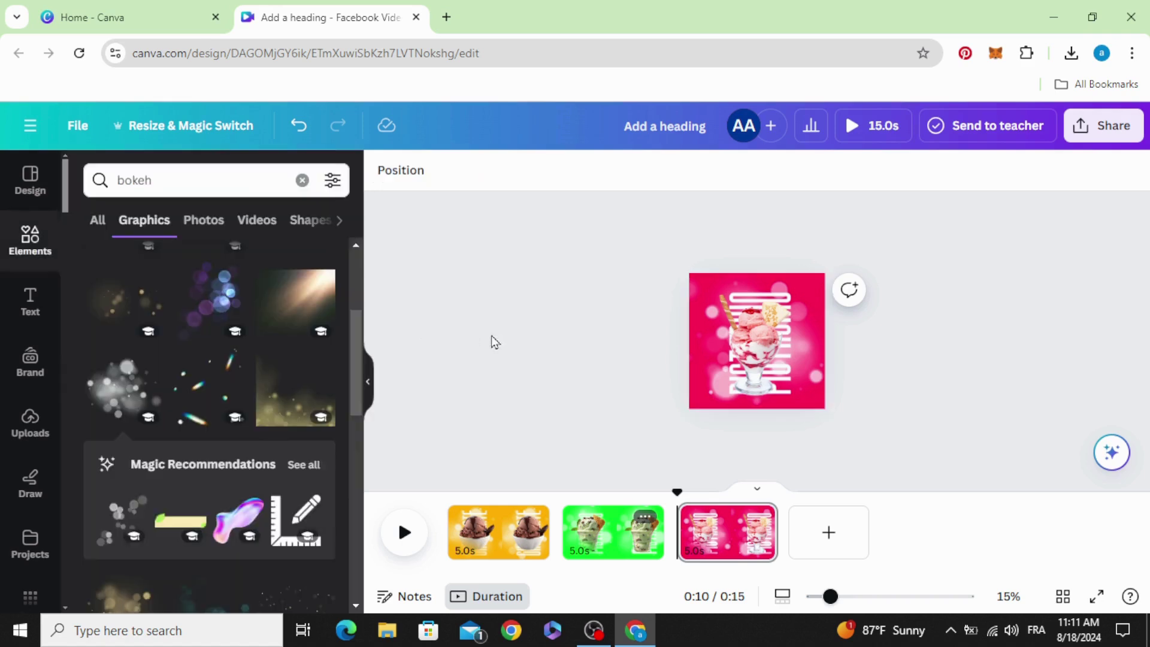
Step: Select the titles layer on page 3 and shift it down so STRAWBERRY sits behind the ice cream
right_click(743, 333)
mouse_move(822, 325)
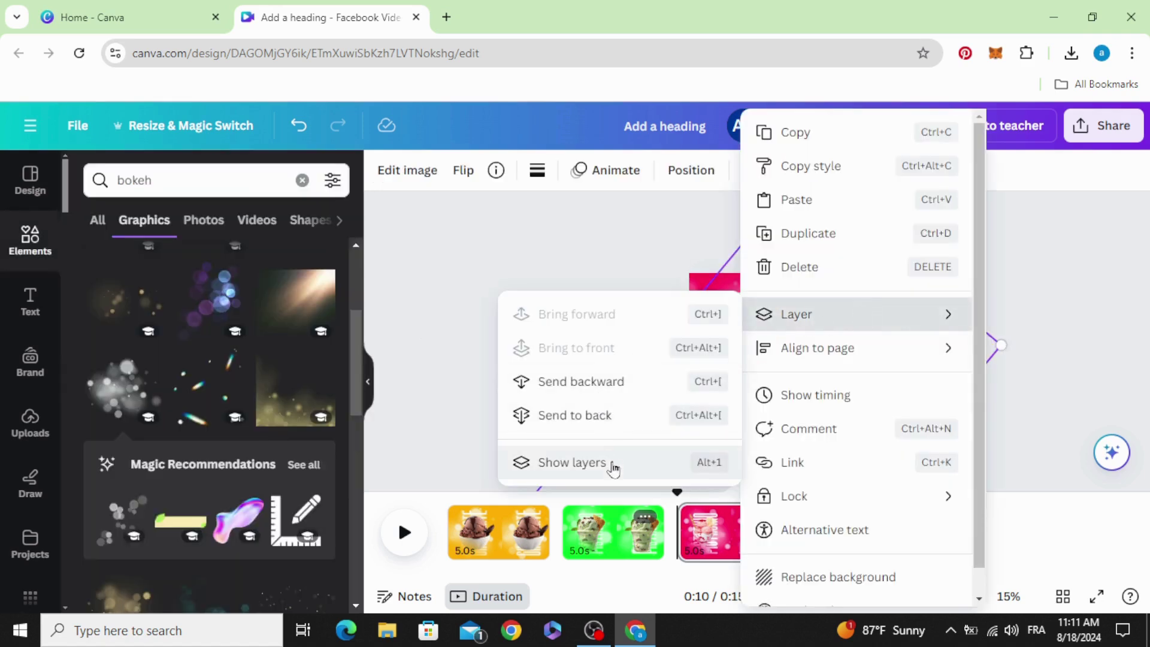
left_click(609, 460)
left_click(272, 390)
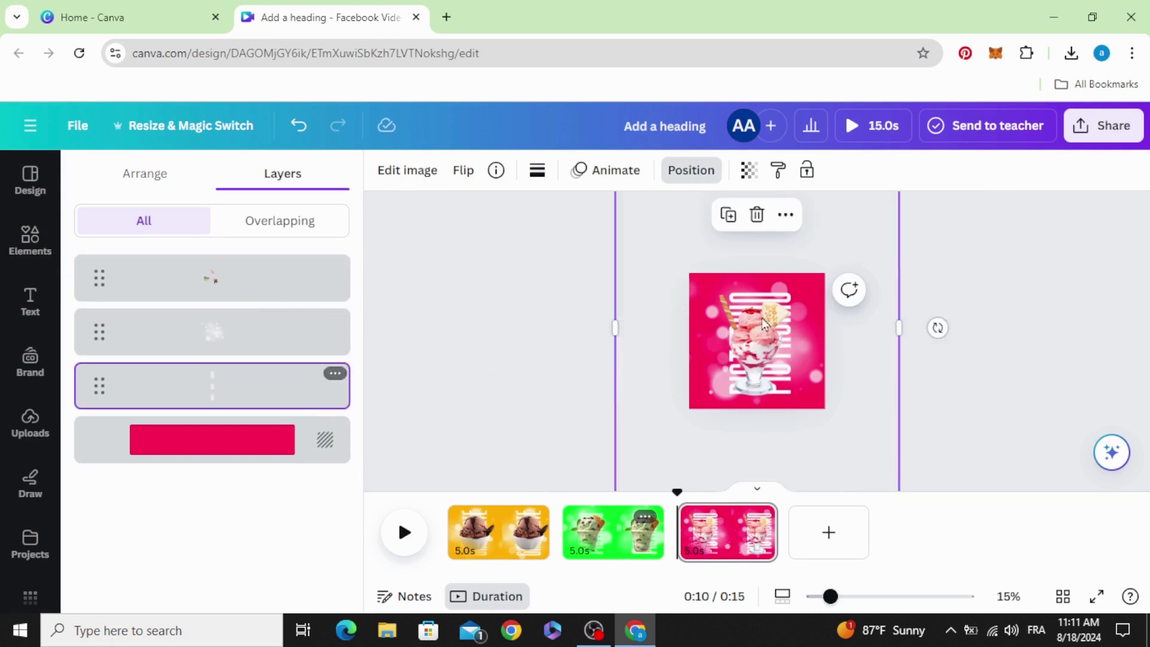
left_click_drag(864, 250, 866, 457)
Step: Shorten page 1 to 2 seconds and apply that timing to all three pages
left_click(503, 536)
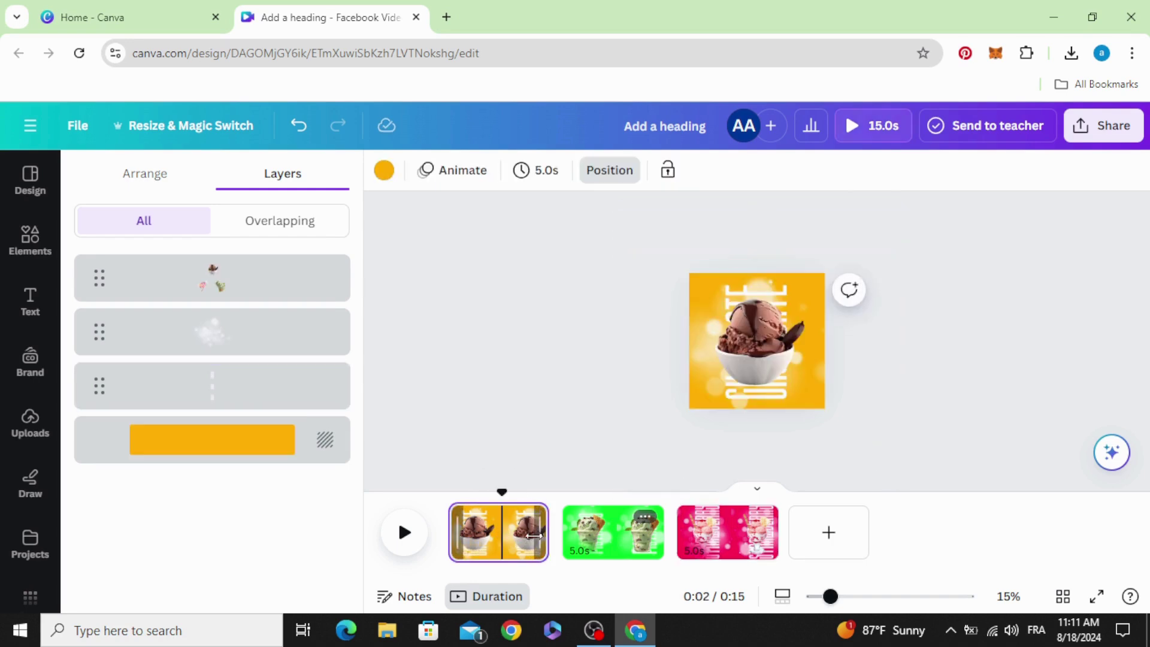
left_click_drag(546, 533, 488, 537)
left_click(563, 542)
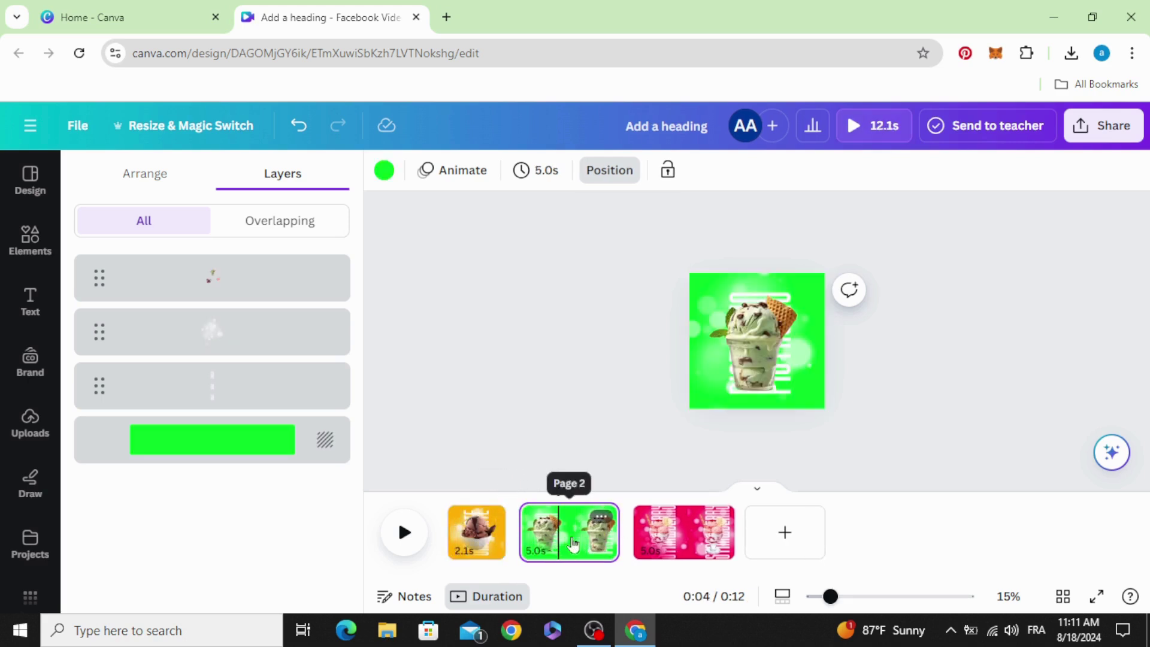
left_click(476, 516)
left_click(537, 179)
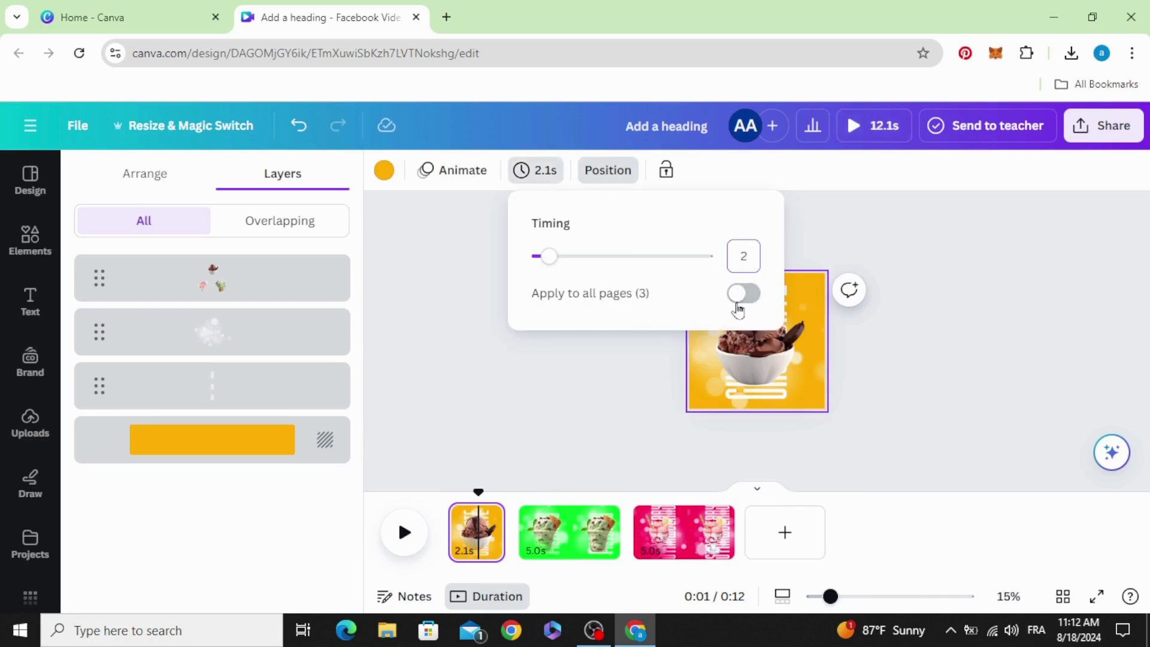
type("2")
left_click(739, 304)
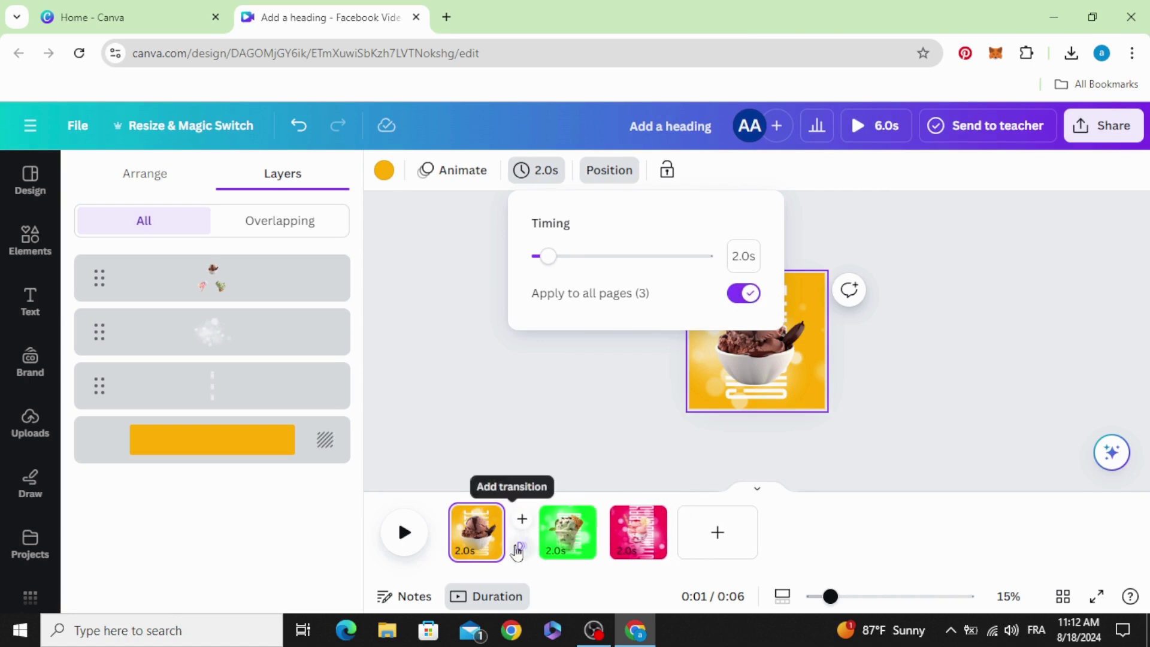
Step: Add a Match & Move transition after page 1, set its duration to 1 second, and apply it between all pages
left_click(519, 550)
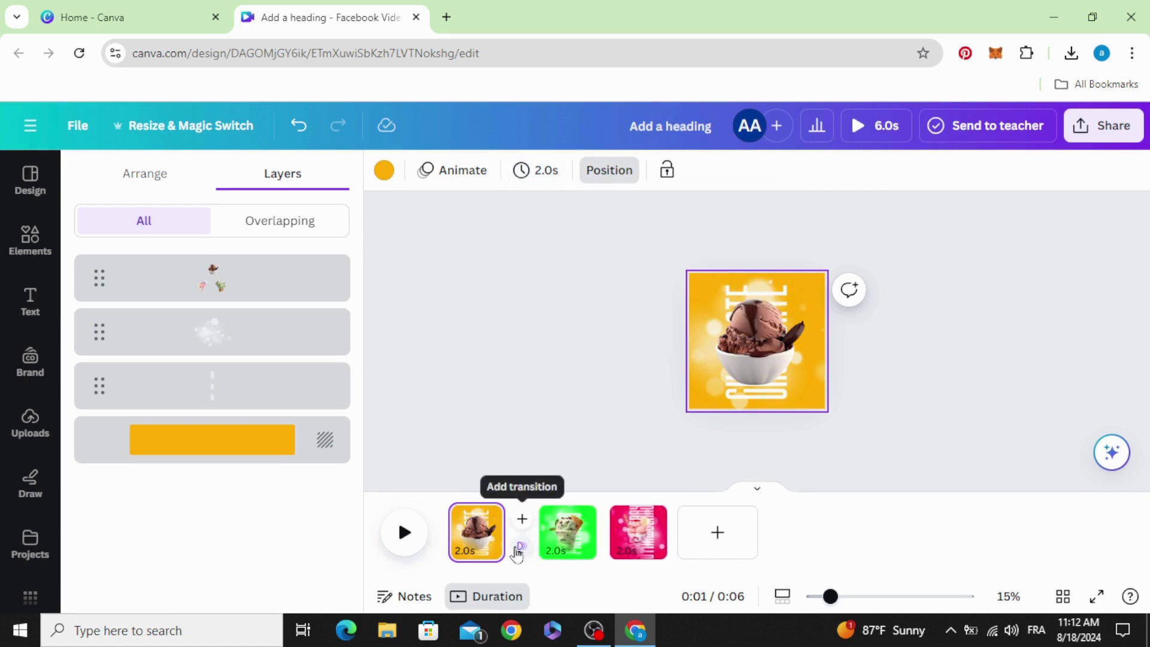
left_click(518, 550)
left_click(97, 470)
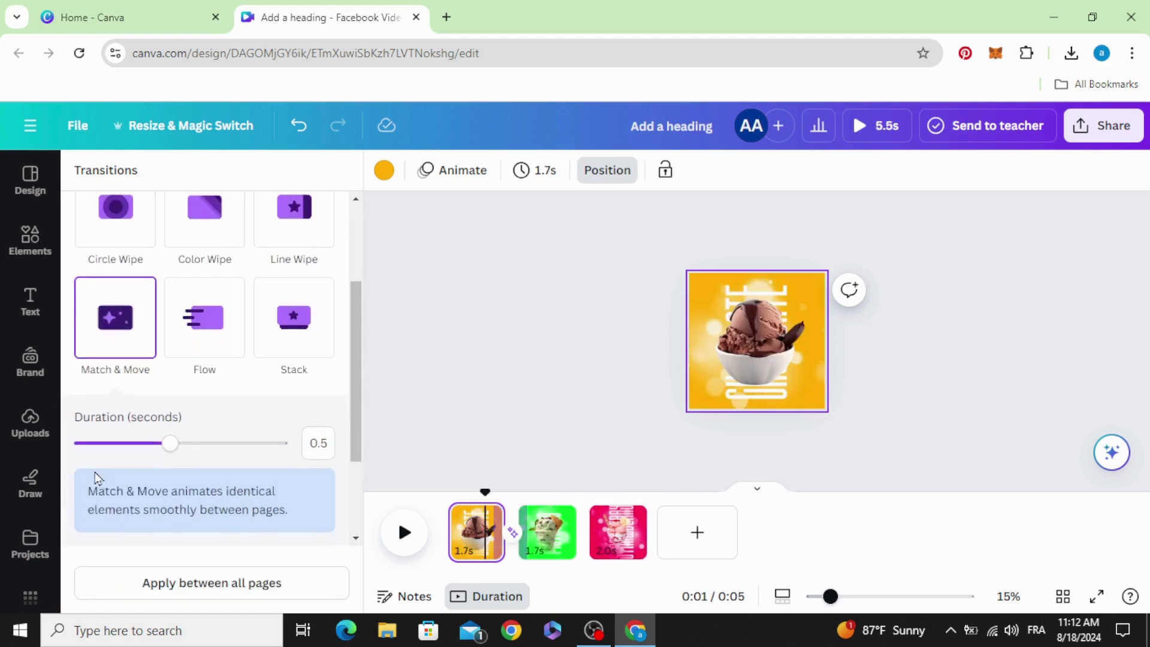
left_click_drag(176, 454, 279, 447)
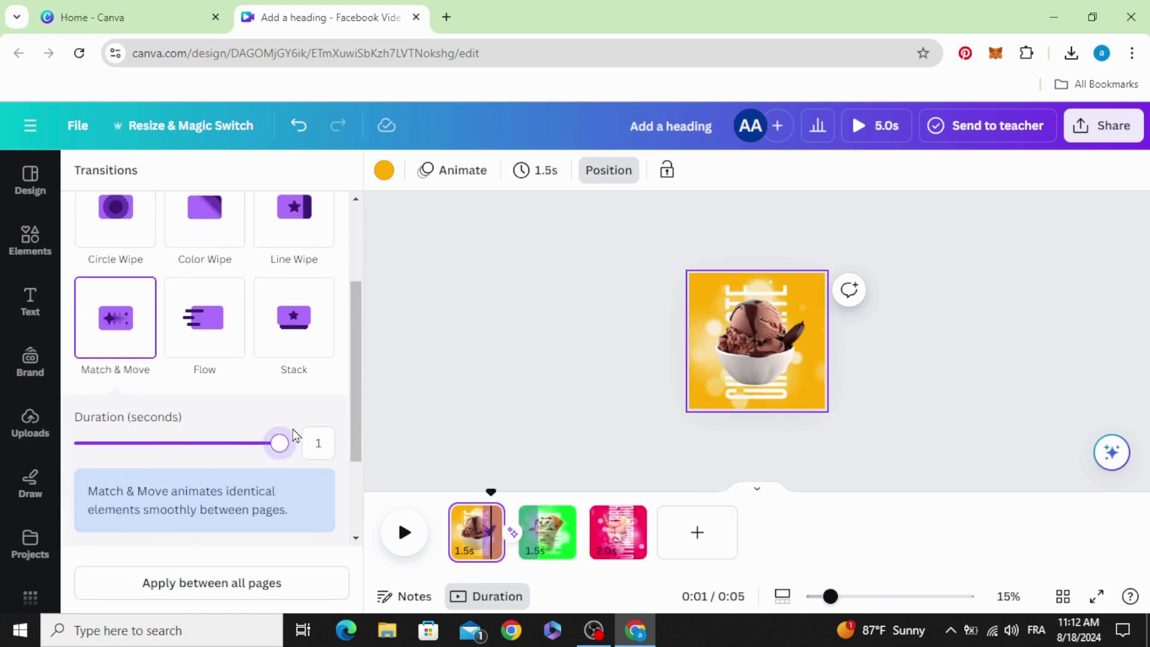
left_click(243, 582)
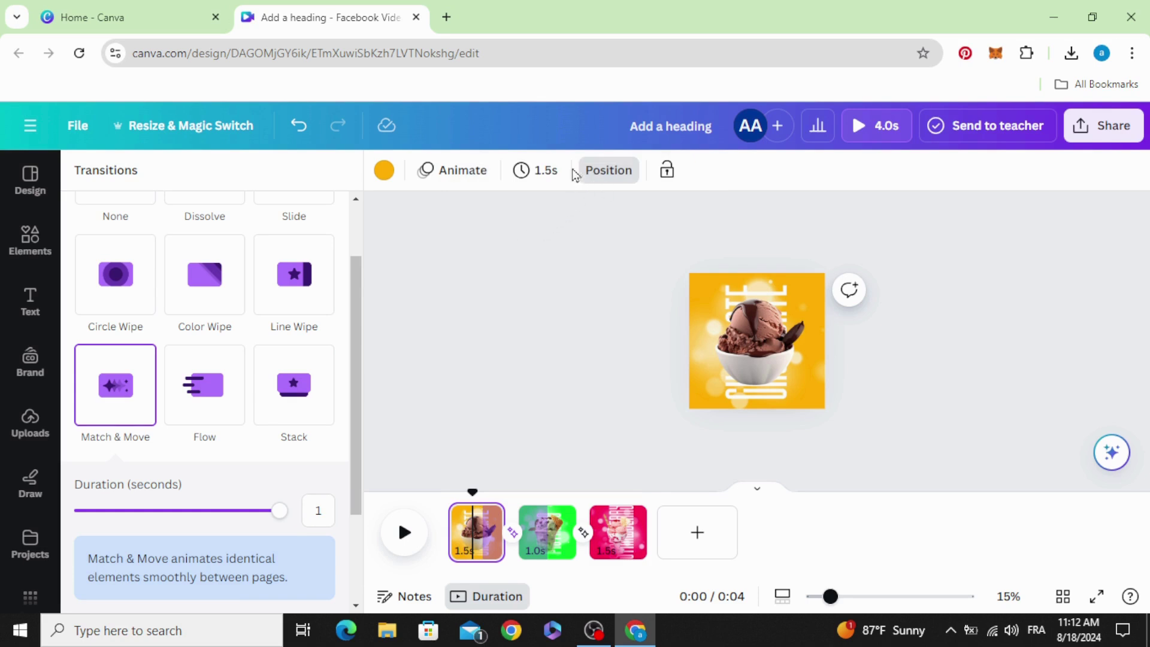
Step: Set the page timing back to 2 seconds and apply it to all three pages
left_click(566, 172)
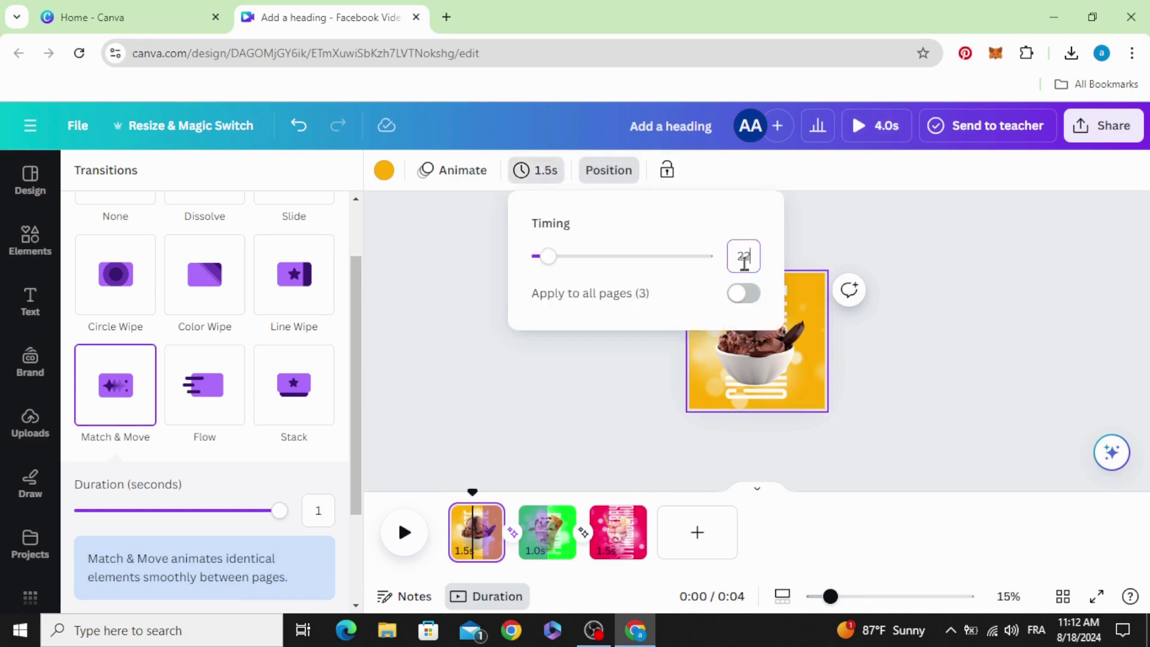
left_click(740, 295)
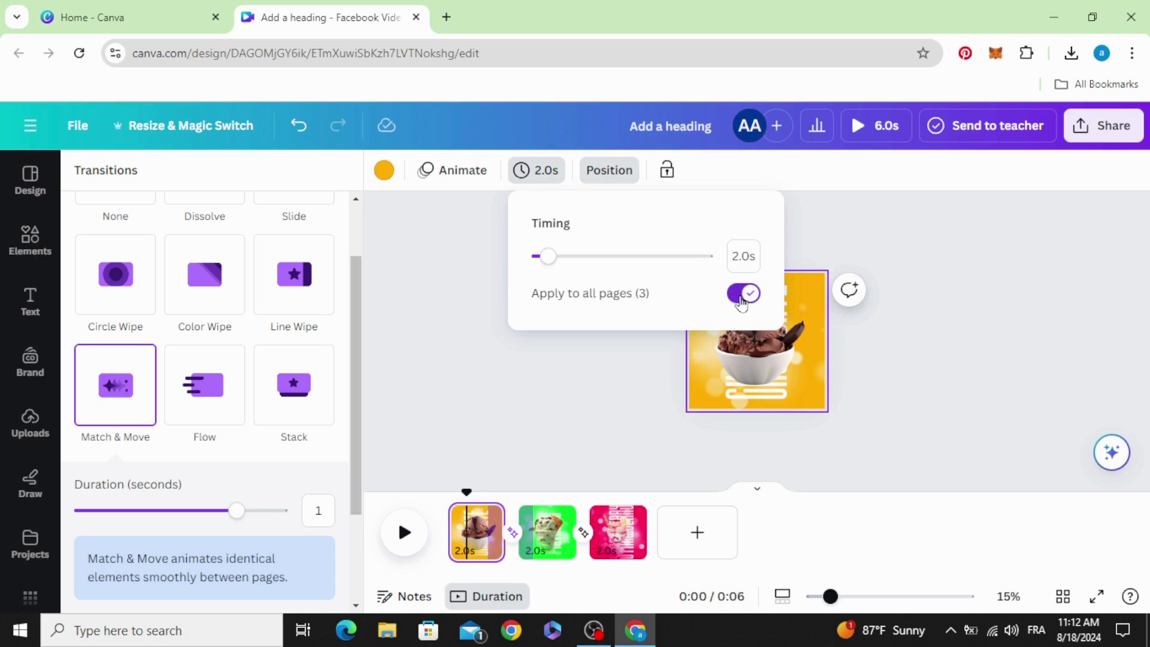
Step: Play the video from the start to check the transitions between the pages
left_click(470, 494)
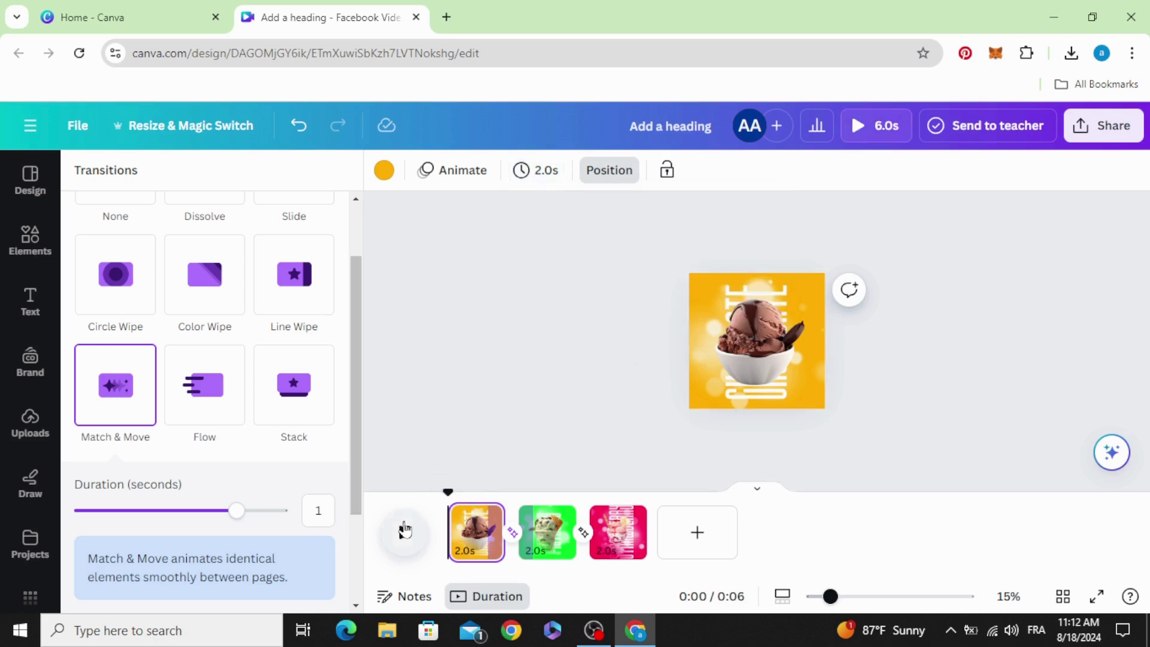
left_click_drag(830, 597, 850, 599)
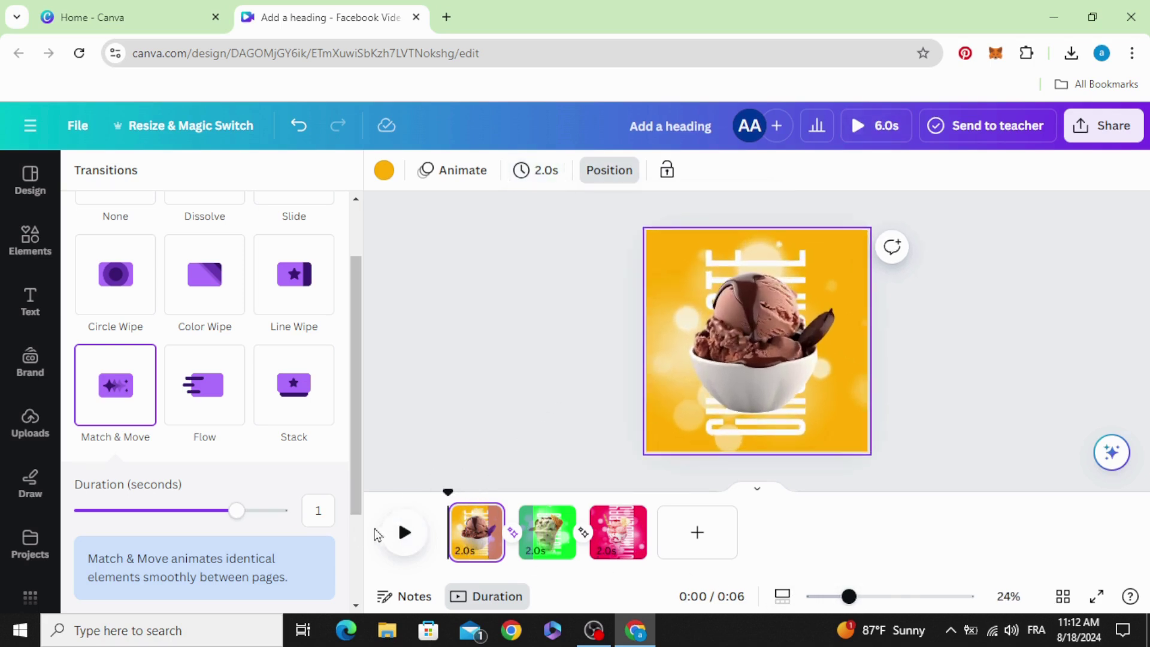
left_click(405, 533)
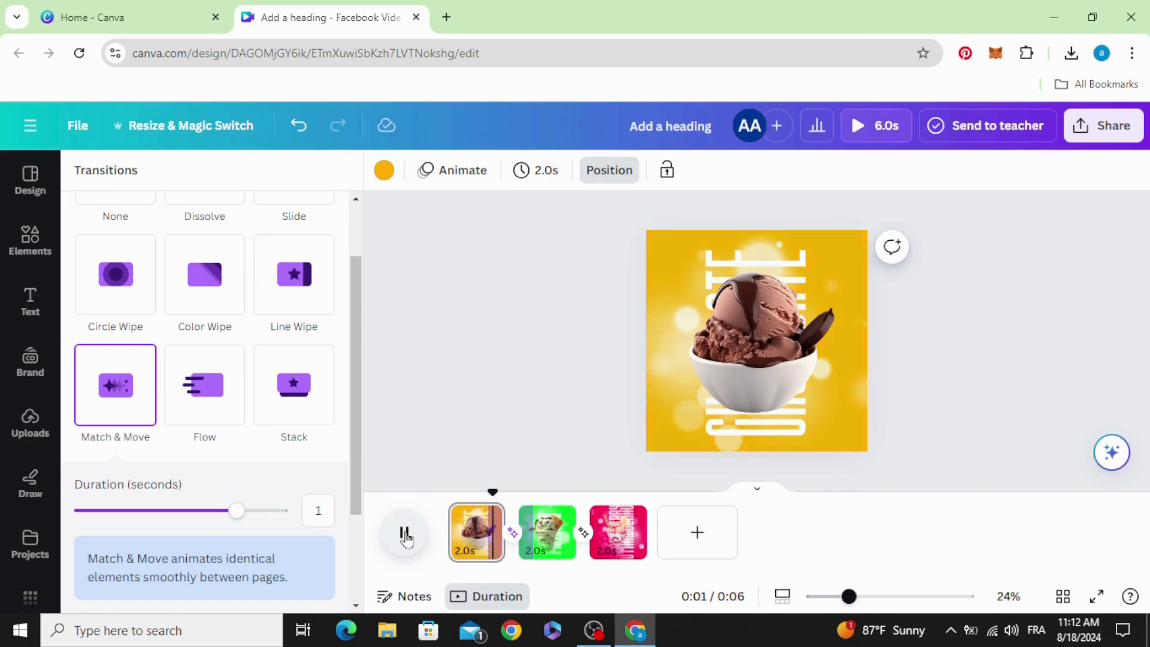